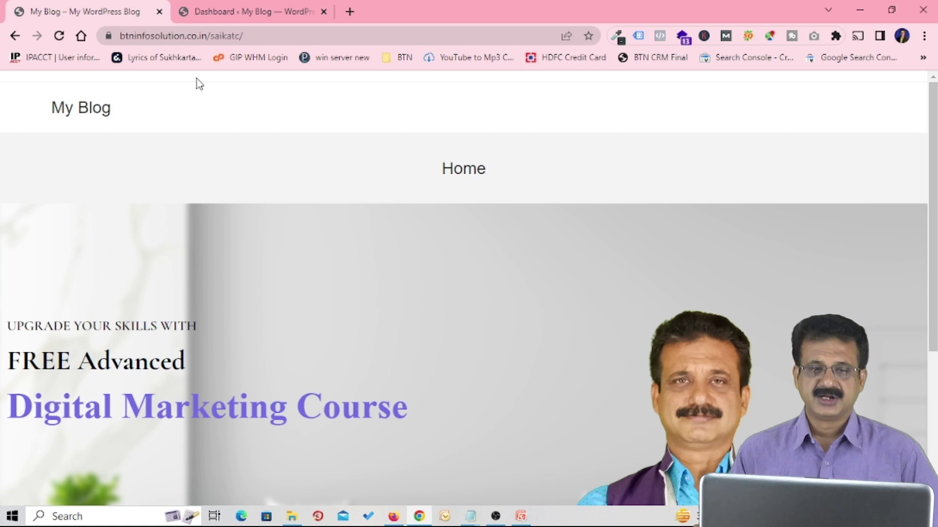
# Step: Go to the WordPress dashboard and open the All Pages list to find the Contact page
pyautogui.click(237, 14)
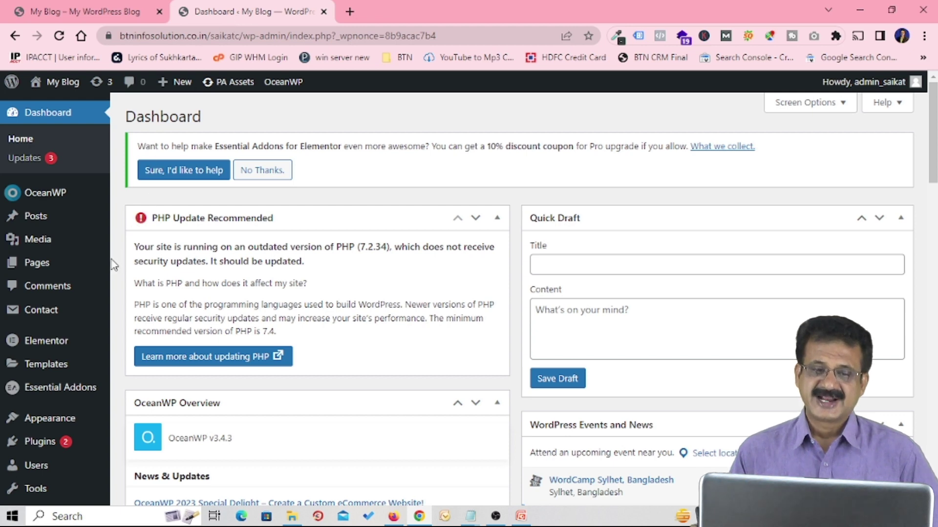
pyautogui.moveTo(45, 268)
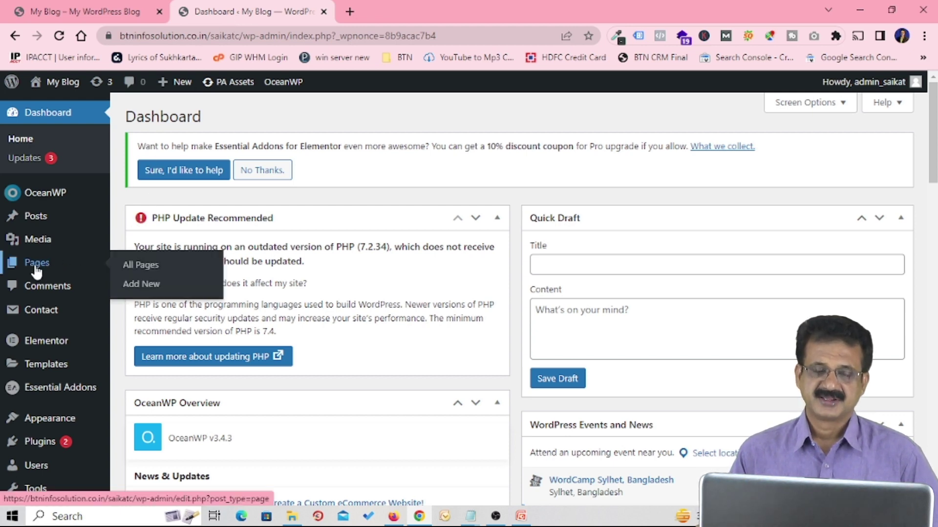
pyautogui.click(147, 271)
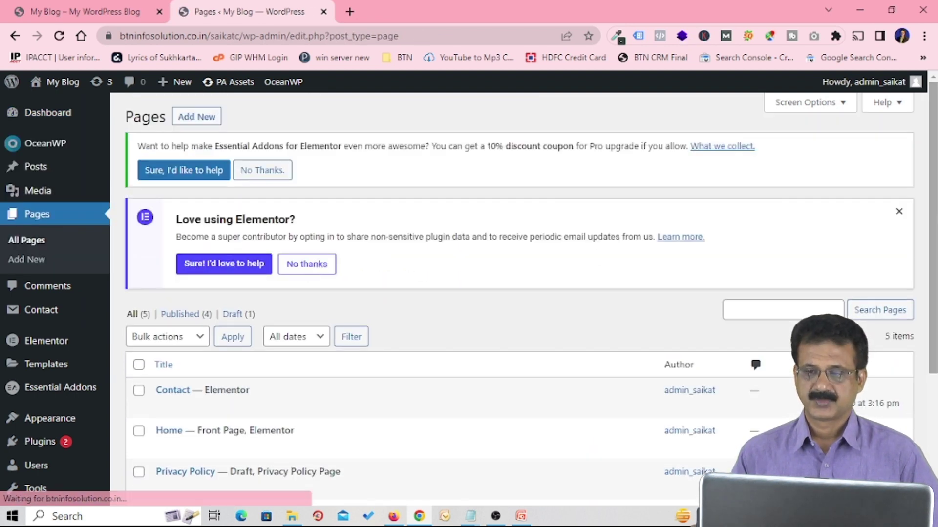
pyautogui.moveTo(926, 230); pyautogui.dragTo(926, 316)
pyautogui.scroll(-1, 927, 317)
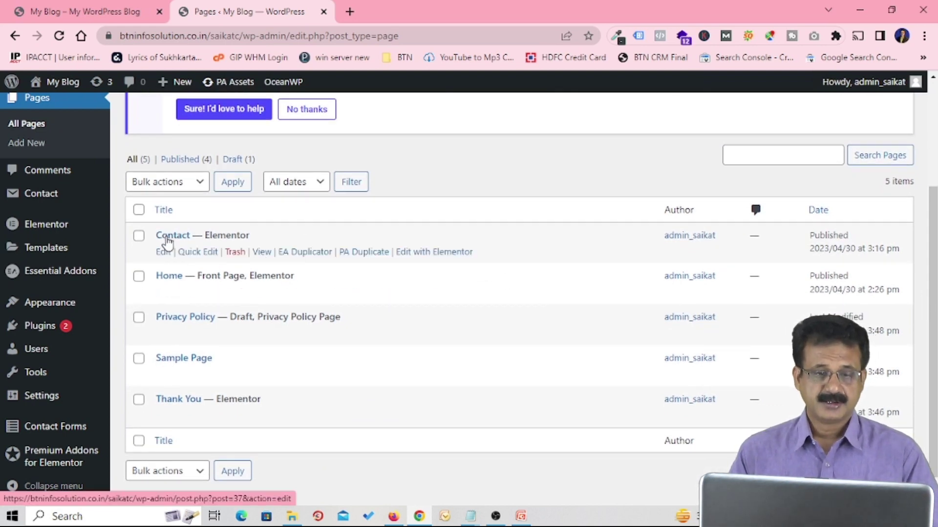
# Step: View the live Contact page in a new tab, scroll through its form, then return to Pages
pyautogui.keyDown('ctrl'); pyautogui.click(263, 252); pyautogui.keyUp('ctrl')
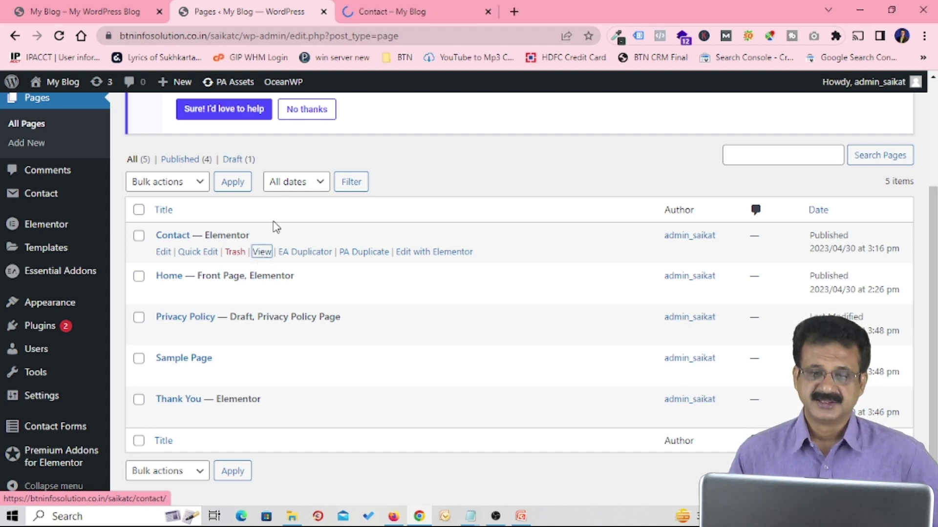
pyautogui.click(391, 13)
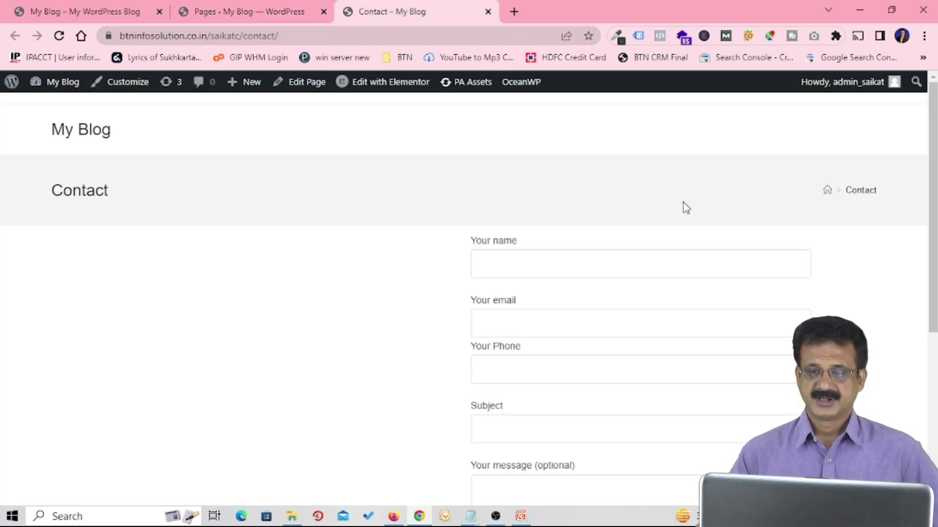
pyautogui.scroll(-3, 933, 263)
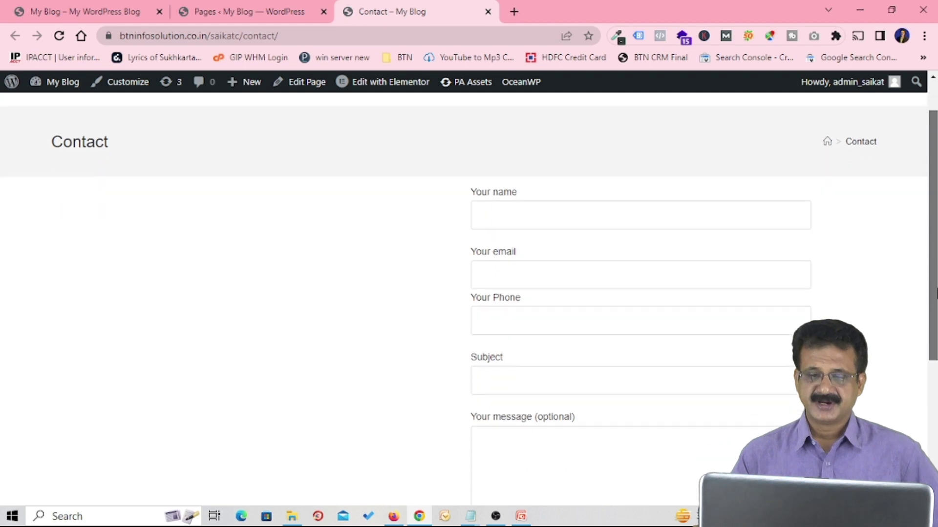
pyautogui.scroll(-2, 639, 293)
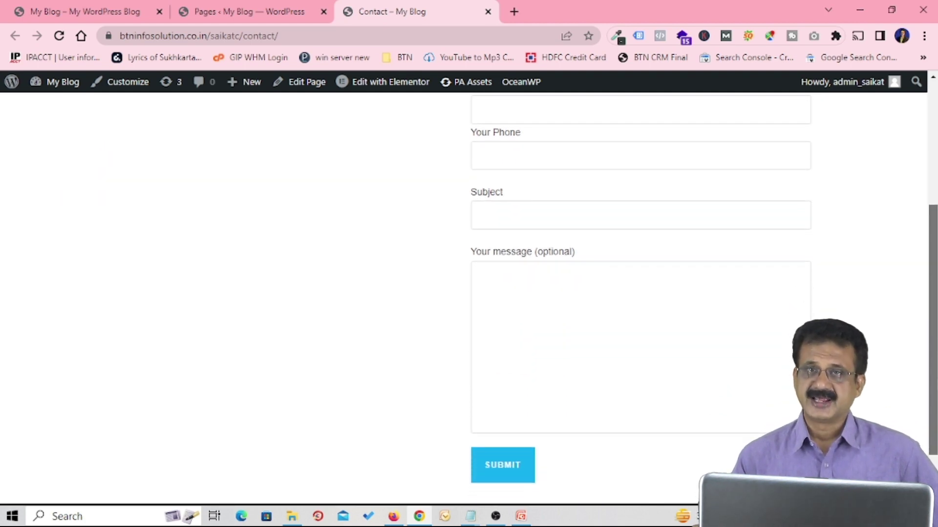
pyautogui.scroll(3, 929, 295)
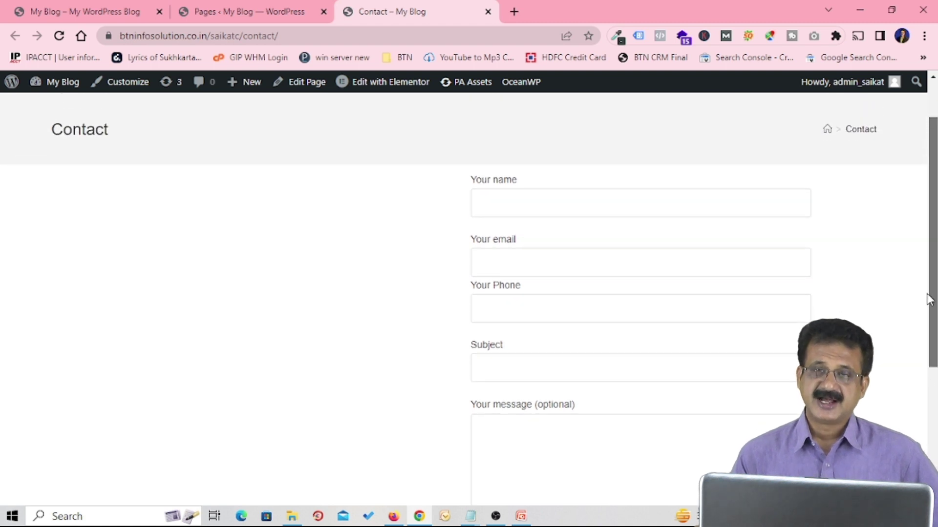
pyautogui.scroll(-1, 929, 295)
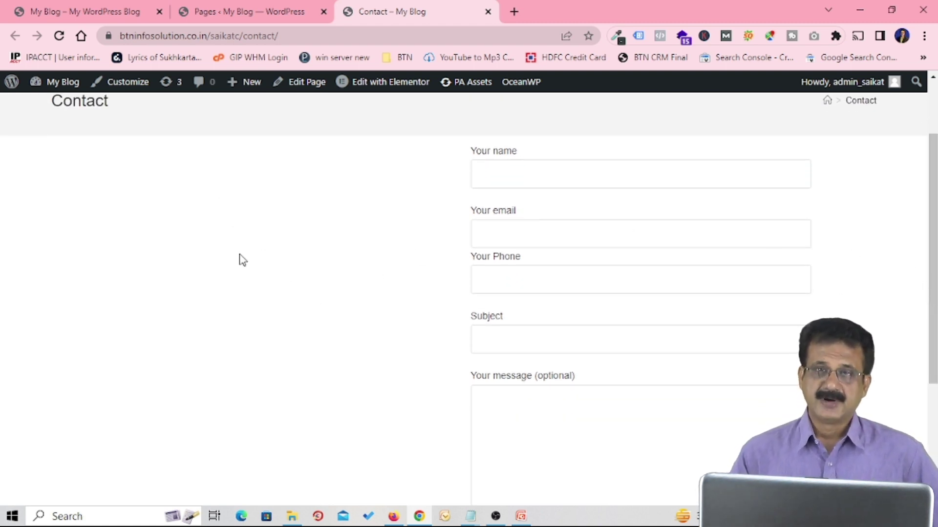
pyautogui.click(248, 15)
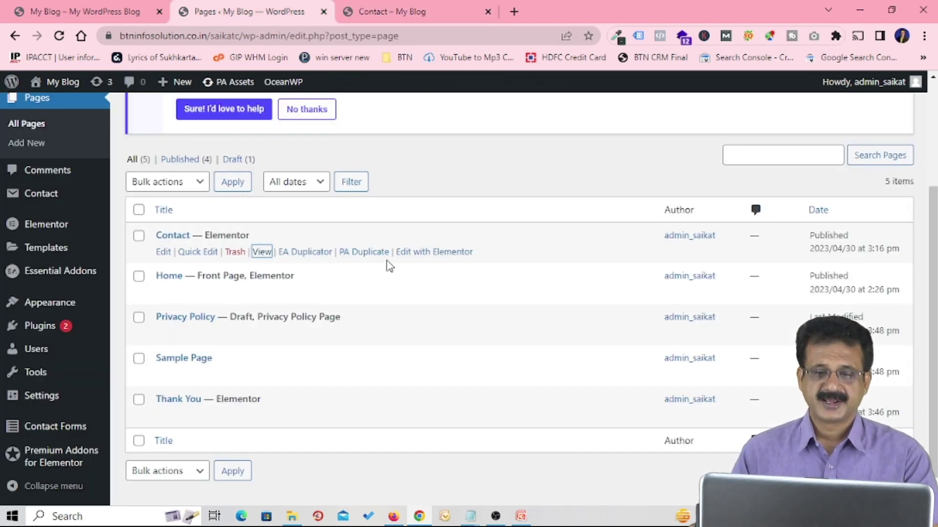
# Step: Open the Contact page with Elementor and scroll the canvas and widget panel
pyautogui.click(435, 251)
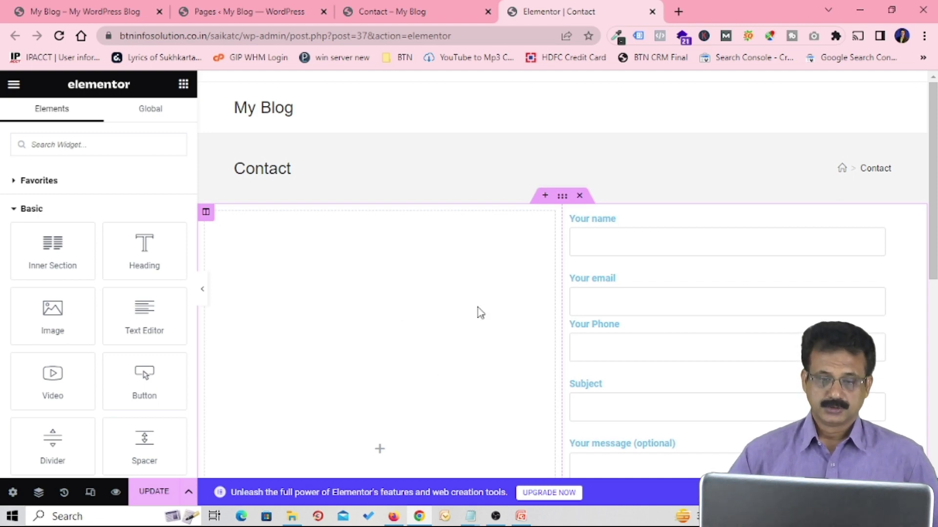
pyautogui.scroll(-4, 414, 355)
pyautogui.scroll(2, 415, 354)
pyautogui.scroll(1, 414, 355)
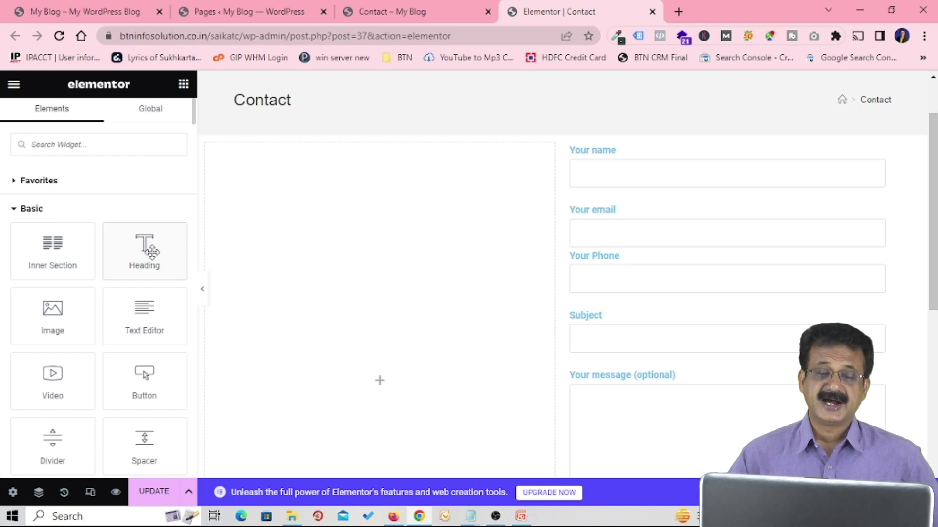
pyautogui.scroll(-1, 152, 252)
pyautogui.scroll(-1, 152, 252)
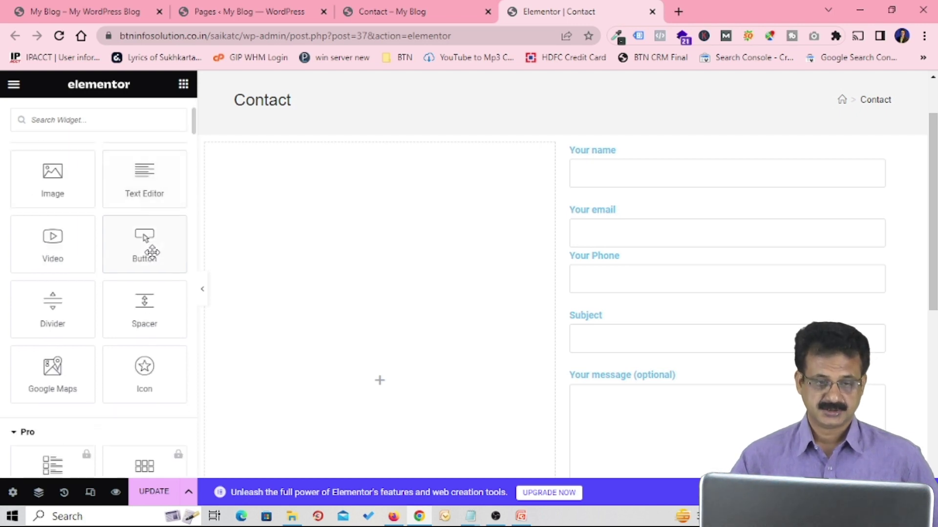
pyautogui.scroll(-2, 152, 252)
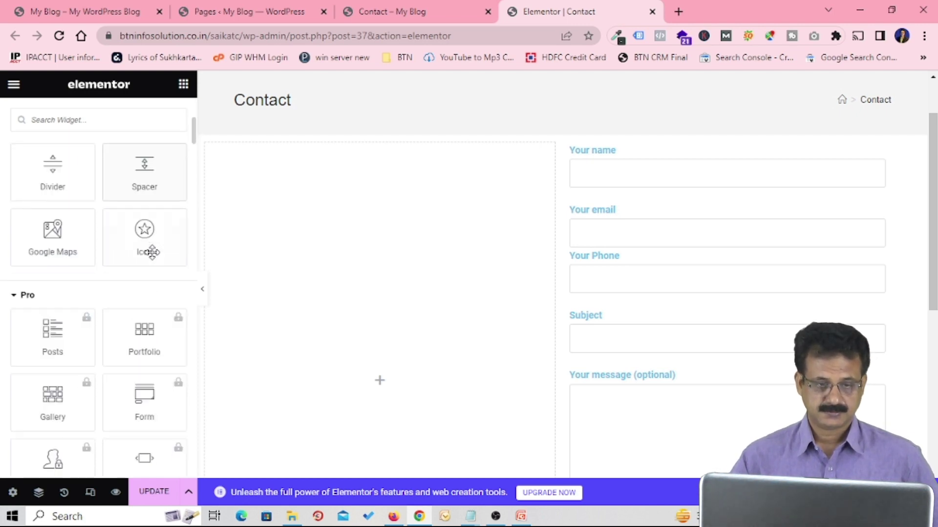
pyautogui.scroll(-1, 149, 257)
pyautogui.scroll(5, 152, 225)
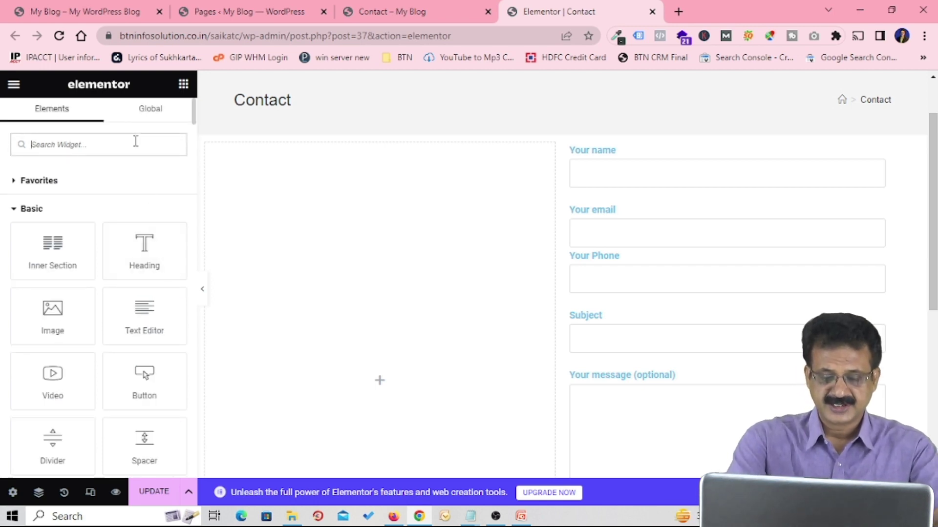
# Step: Search widgets for 'icon' and drop an Icon List into the empty left column
pyautogui.write('icon')
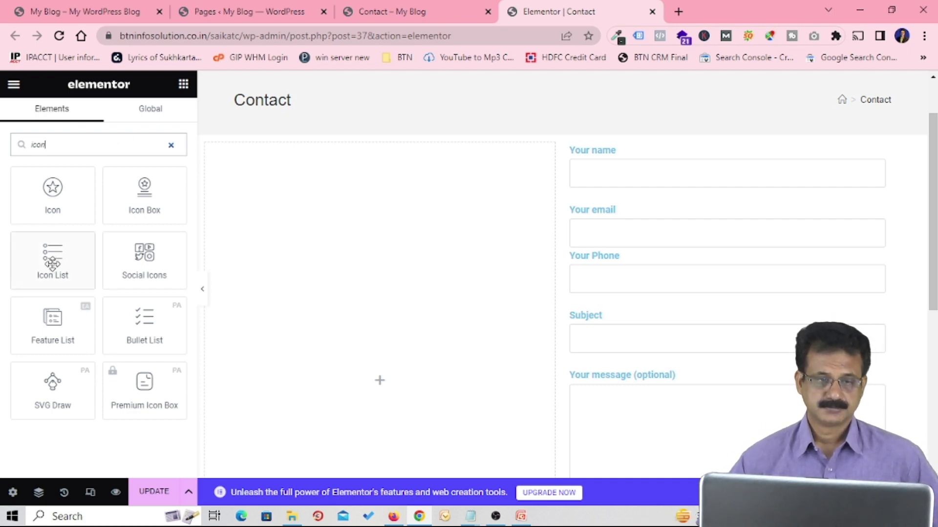
pyautogui.moveTo(53, 264); pyautogui.dragTo(367, 264)
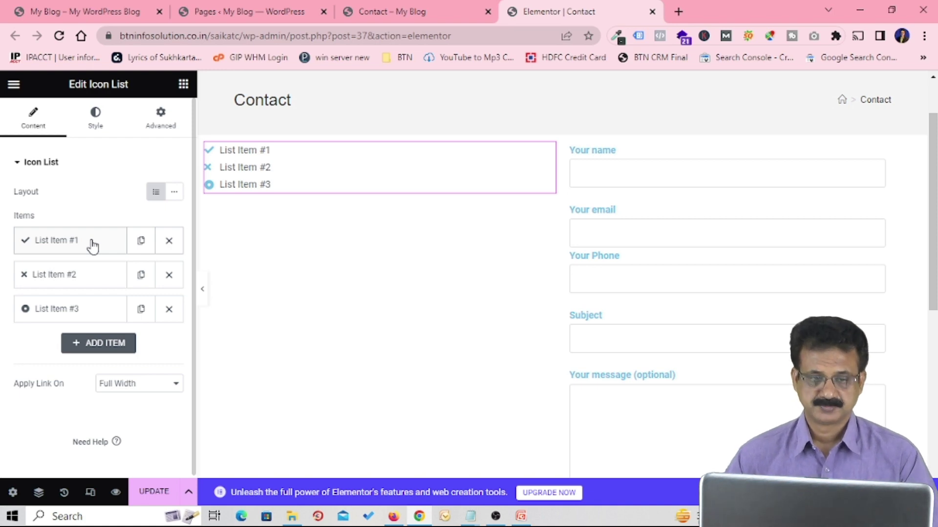
# Step: Replace List Item #1's placeholder text with the pasted postal address
pyautogui.click(93, 246)
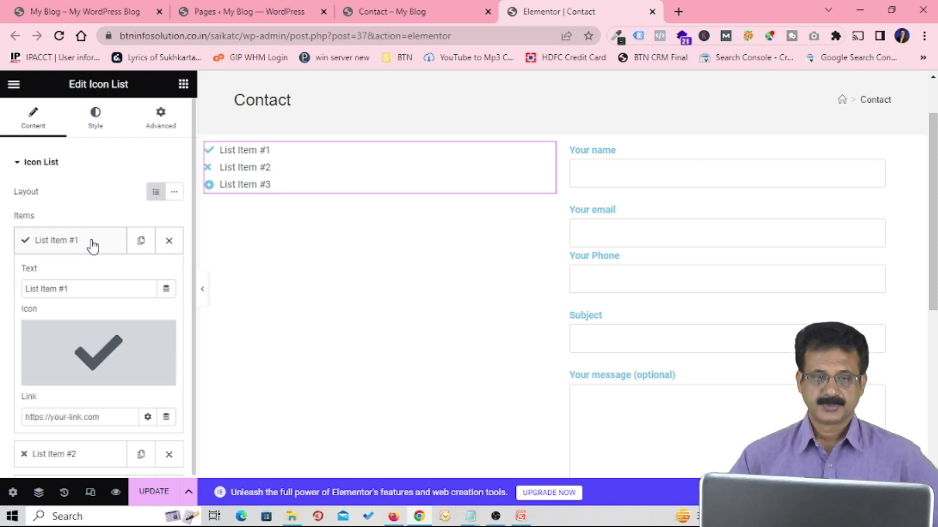
pyautogui.click(87, 290)
pyautogui.moveTo(86, 289); pyautogui.dragTo(31, 291)
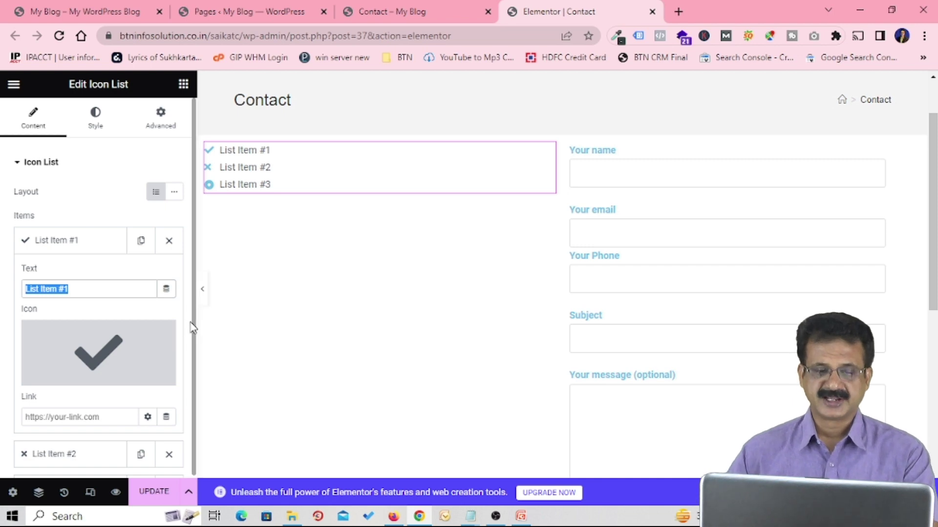
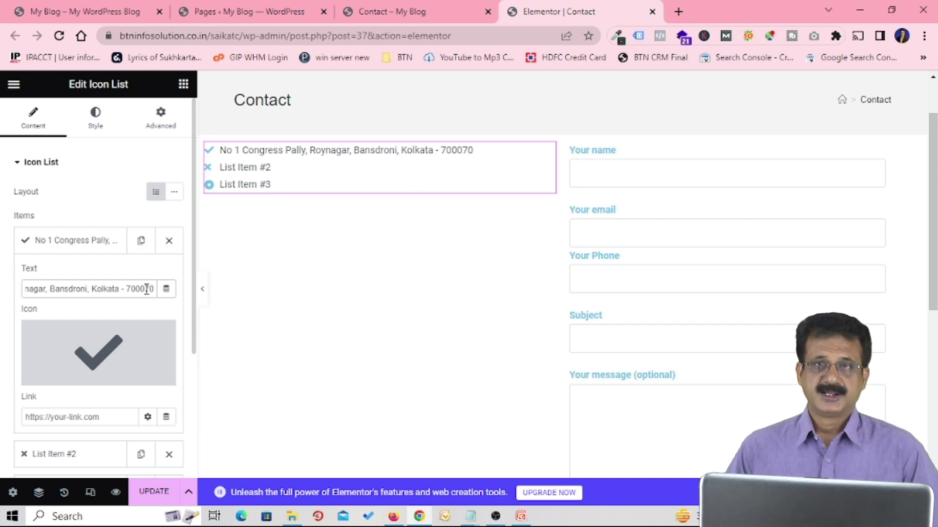
pyautogui.moveTo(105, 375)
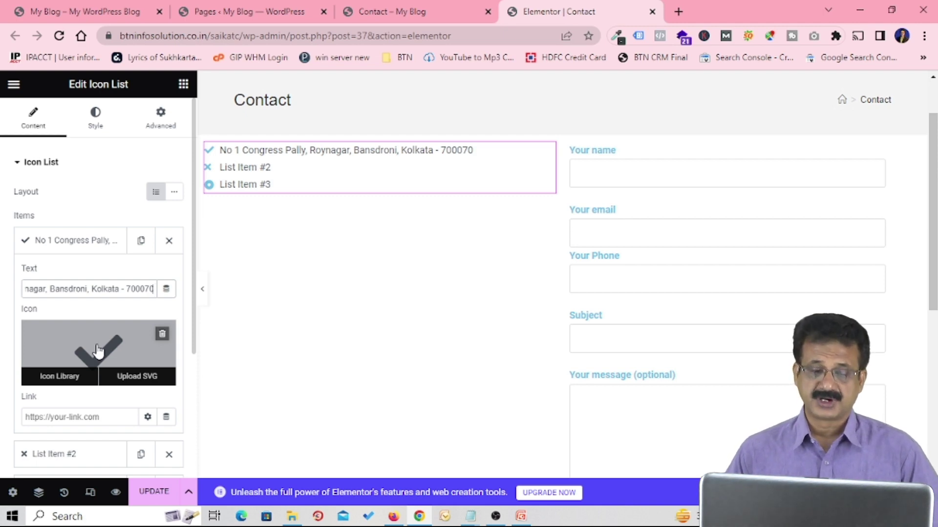
# Step: Give the address item the map-marker icon, found by filtering the icon library for 'map'
pyautogui.click(70, 378)
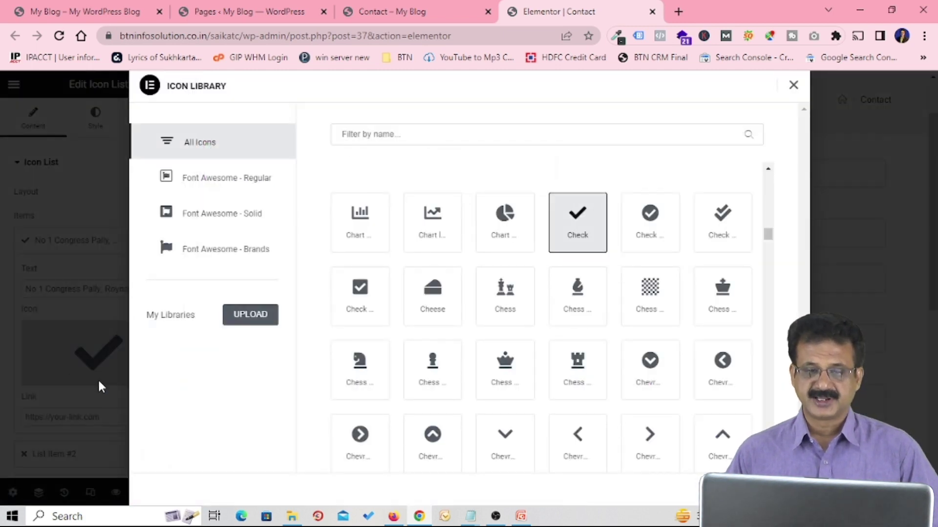
pyautogui.click(521, 134)
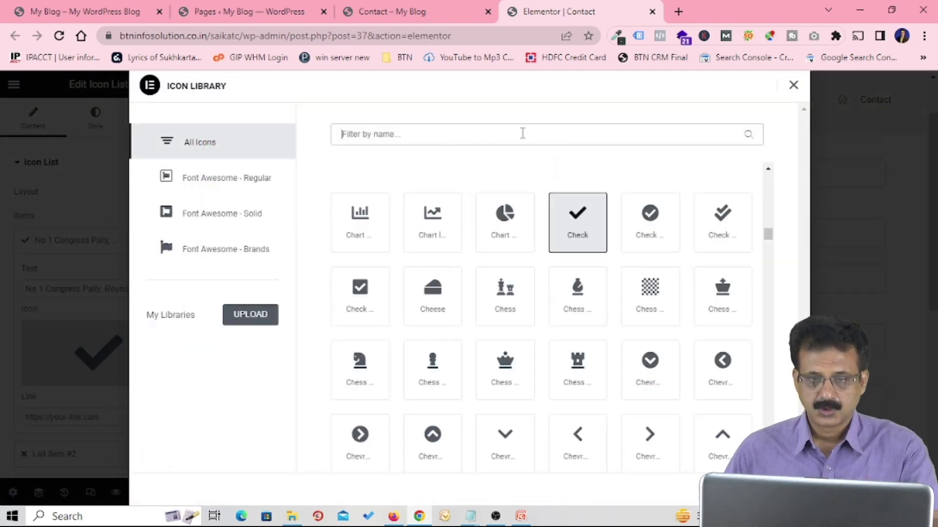
pyautogui.write('map')
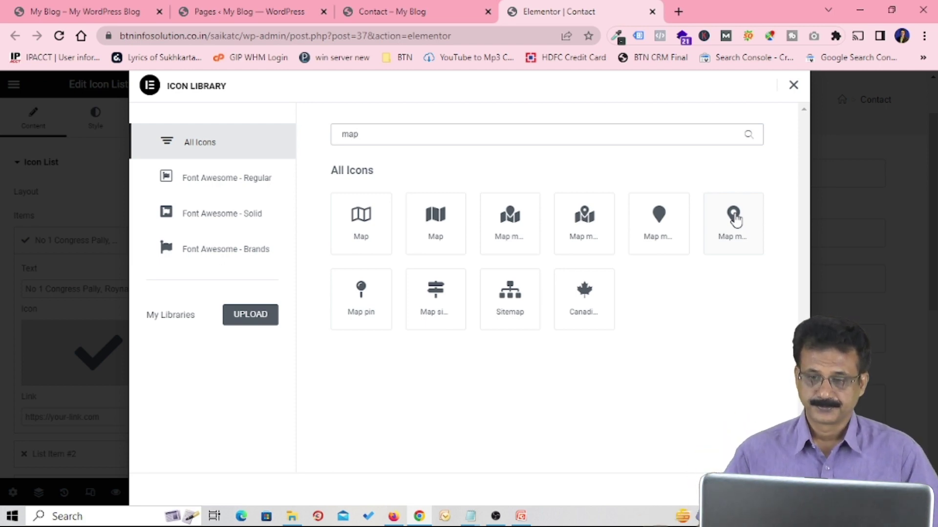
pyautogui.click(734, 222)
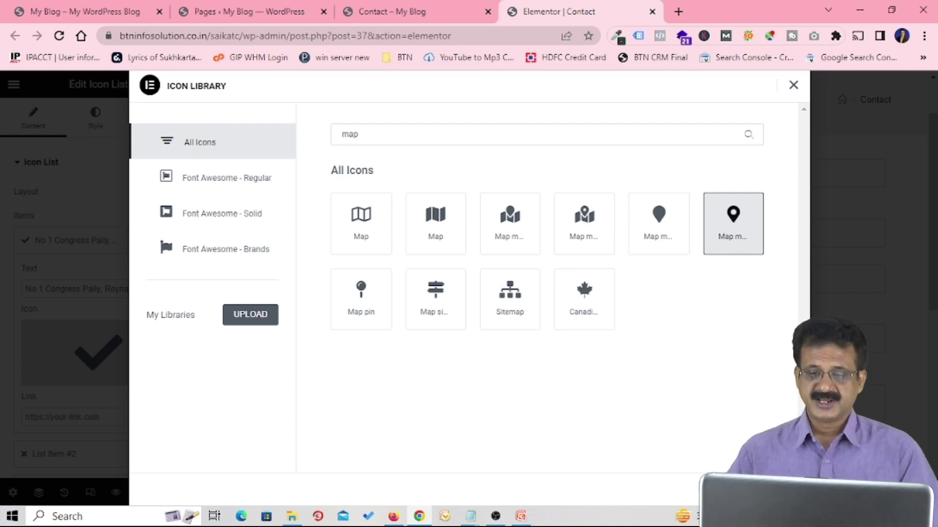
pyautogui.click(776, 490)
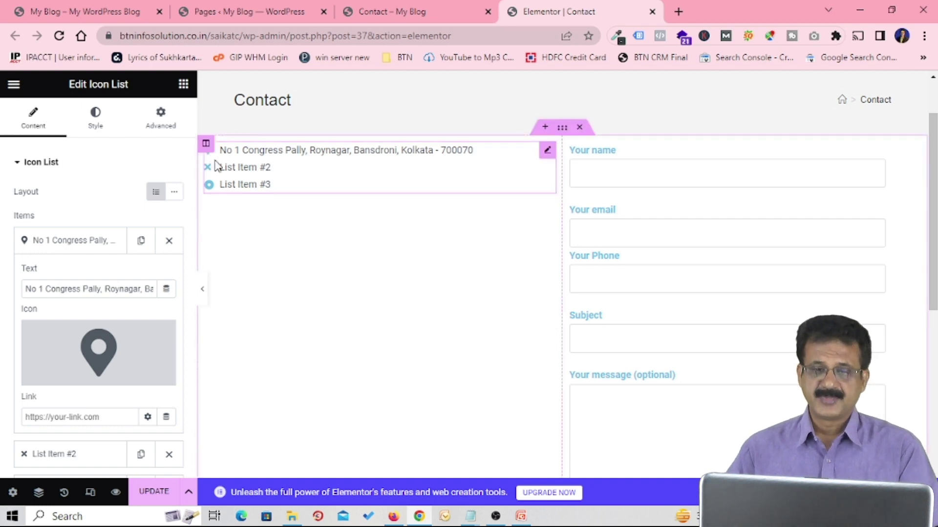
# Step: Change List Item #2's text to 'Phone #' followed by the office phone number
pyautogui.scroll(-3, 91, 327)
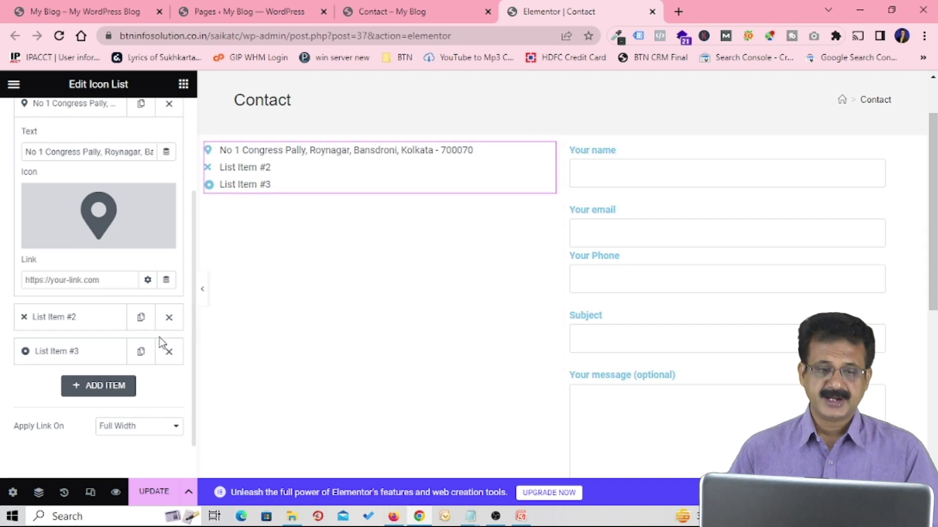
pyautogui.click(87, 318)
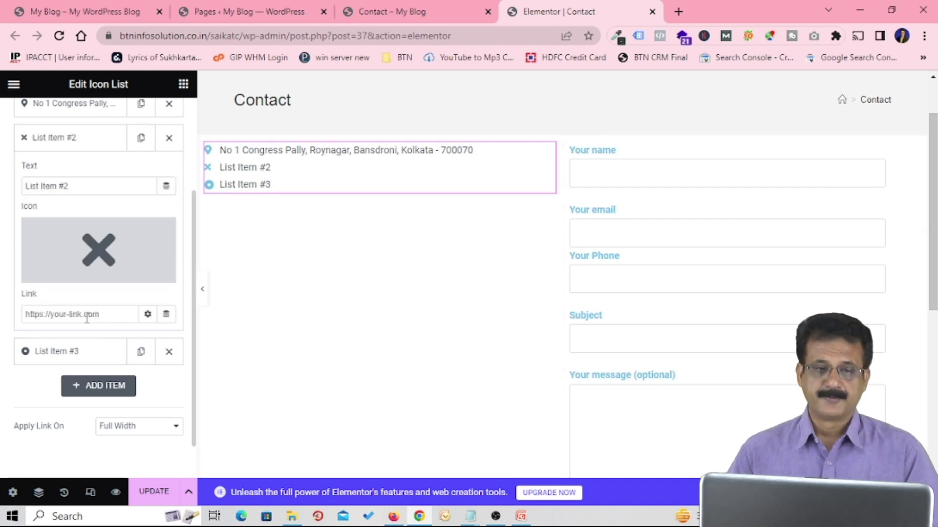
pyautogui.scroll(2, 87, 317)
pyautogui.tripleClick(24, 255)
pyautogui.write('Phone # ')
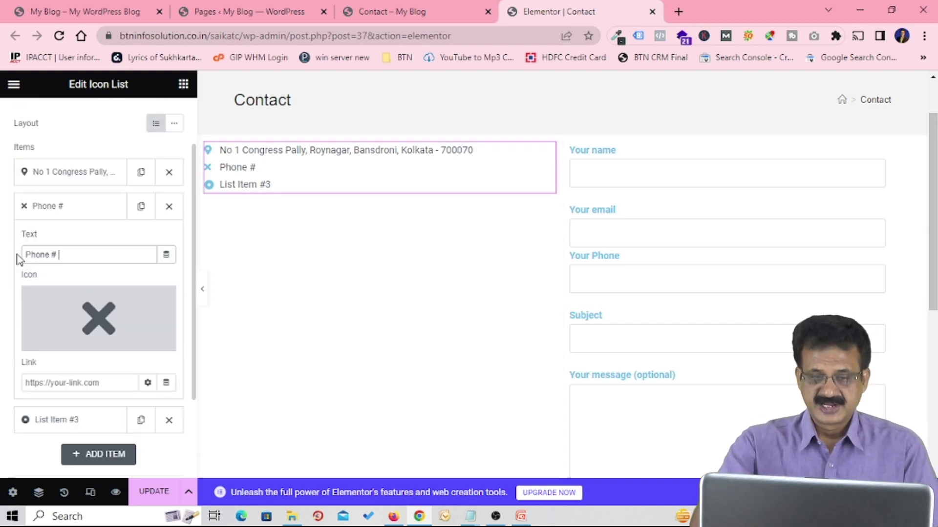
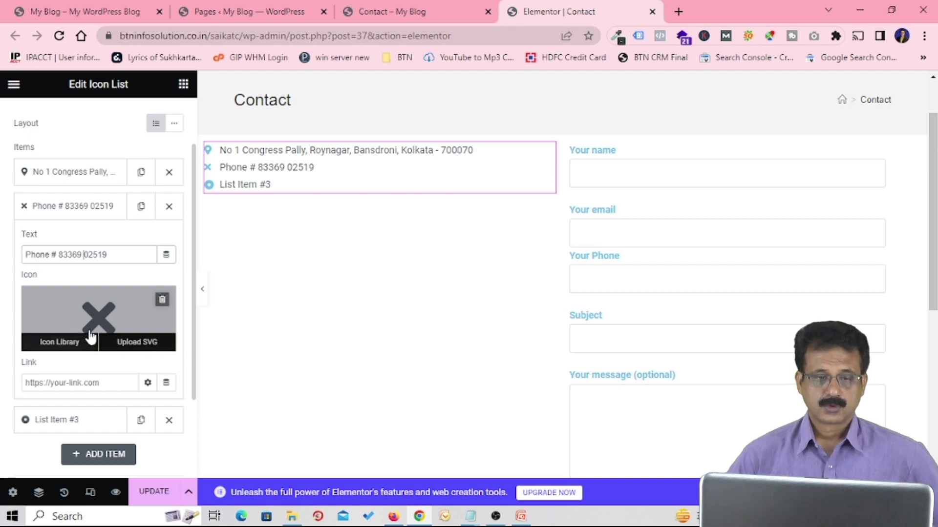
pyautogui.scroll(-2, 105, 312)
pyautogui.moveTo(117, 244)
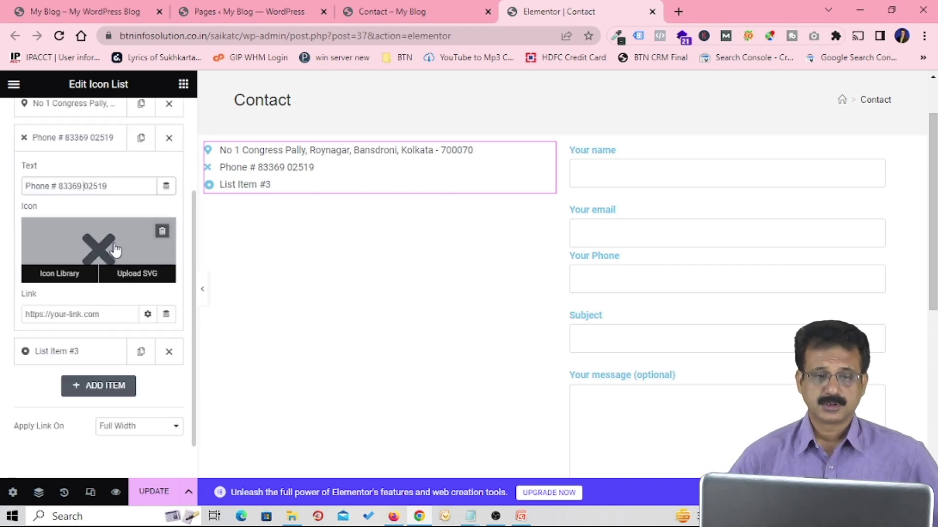
# Step: Swap the phone item's icon for the phone-volume icon, found by filtering for 'phon'
pyautogui.click(59, 274)
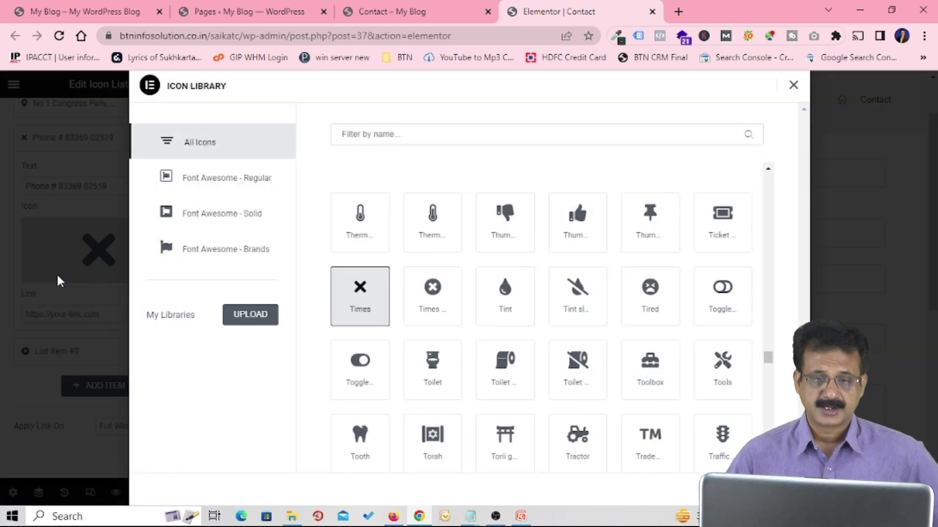
pyautogui.click(438, 133)
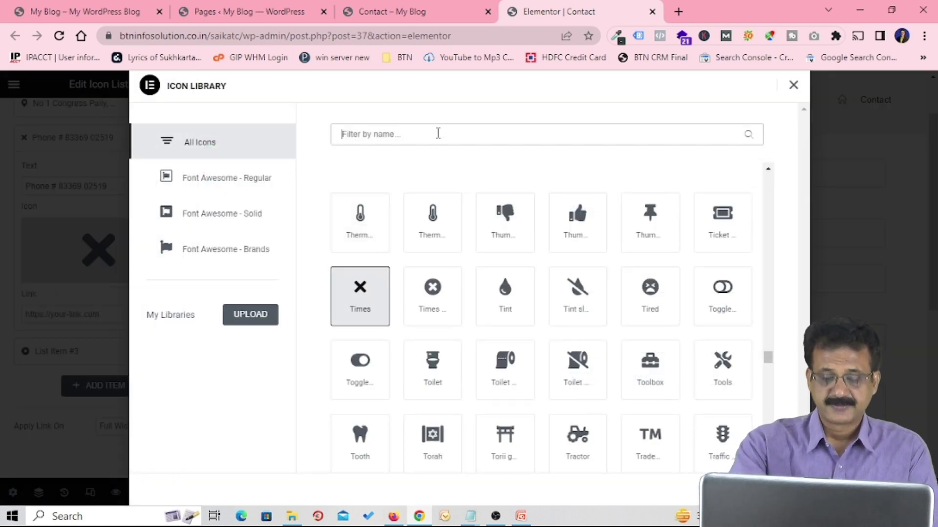
pyautogui.write('phon')
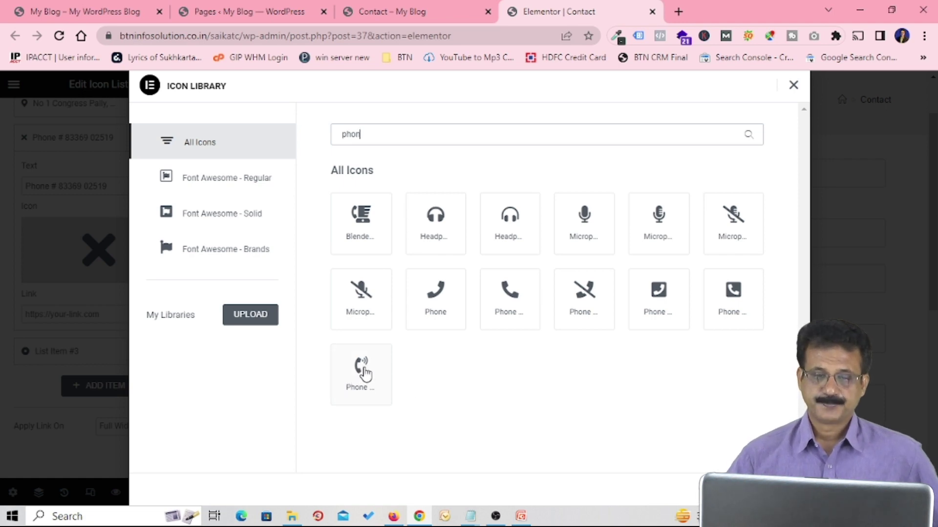
pyautogui.click(360, 372)
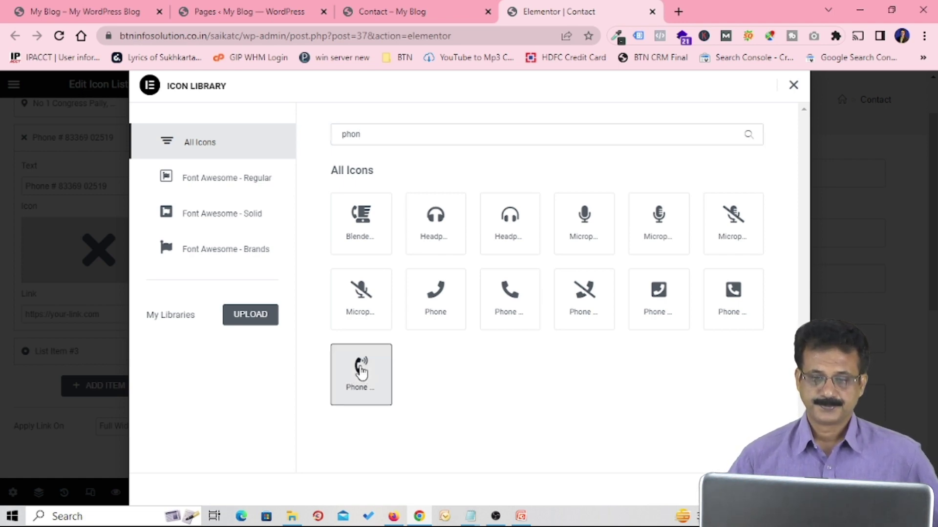
pyautogui.doubleClick(361, 371)
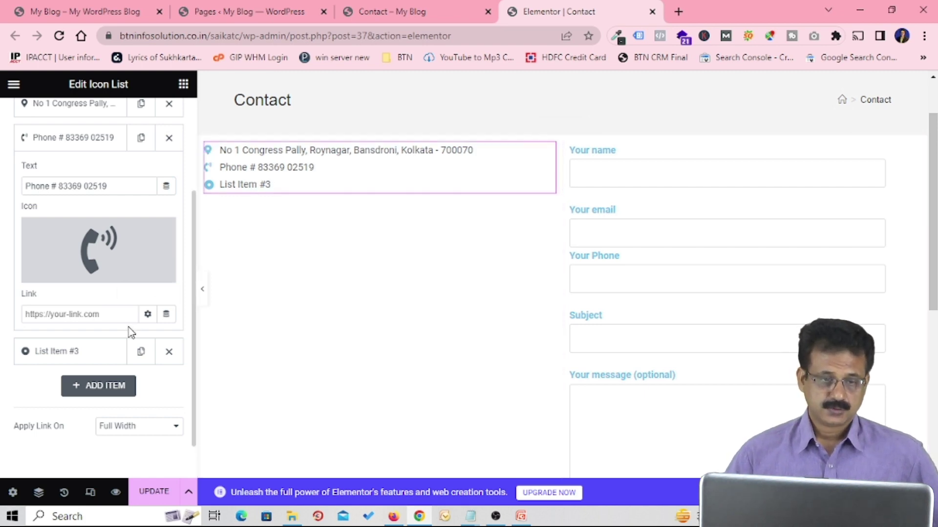
# Step: Link the phone item to a tel: call link with the +91 code and office number
pyautogui.scroll(-1, 129, 329)
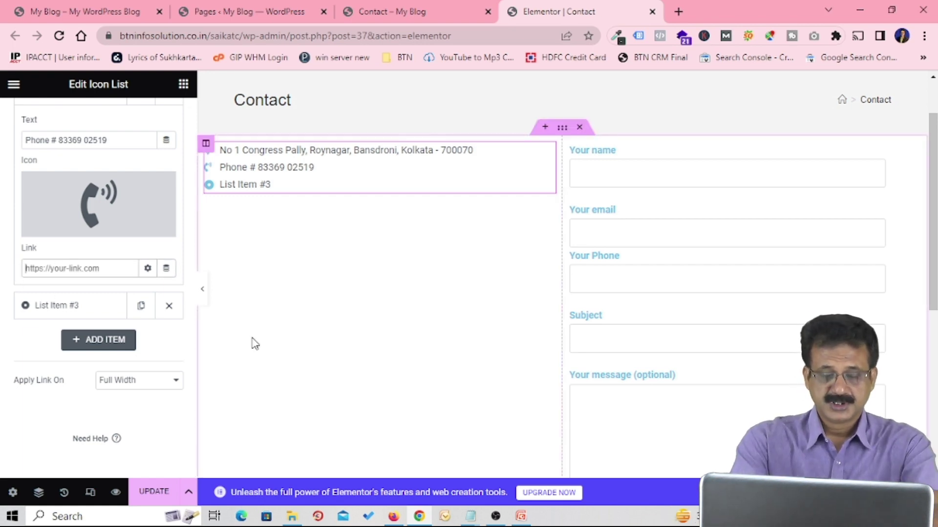
pyautogui.write('tel:')
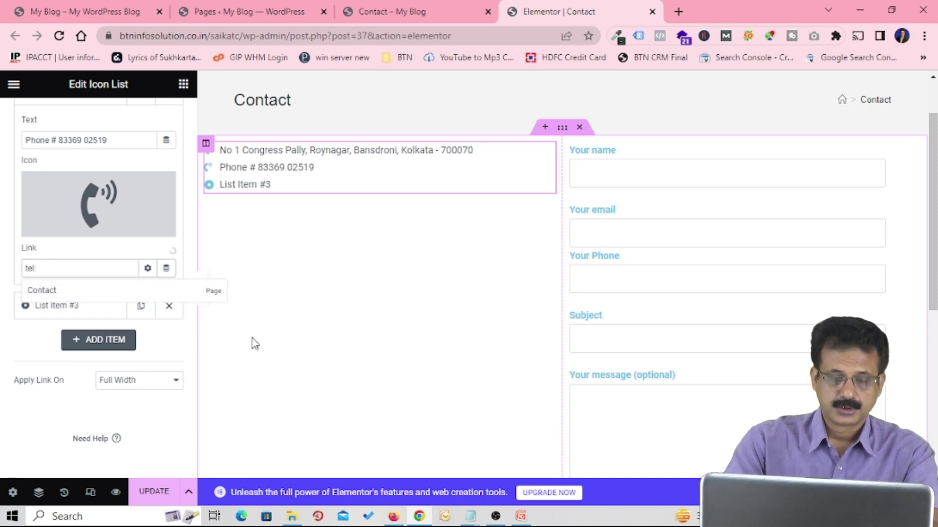
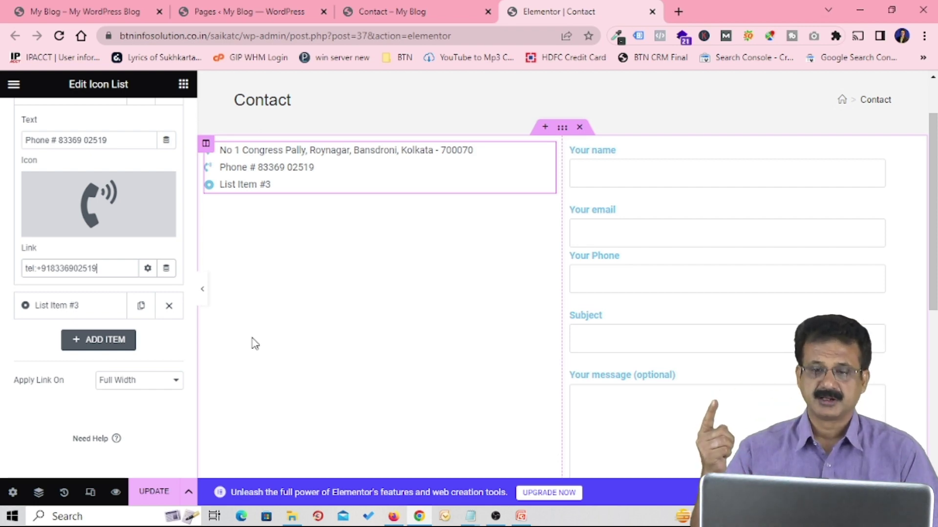
pyautogui.click(92, 309)
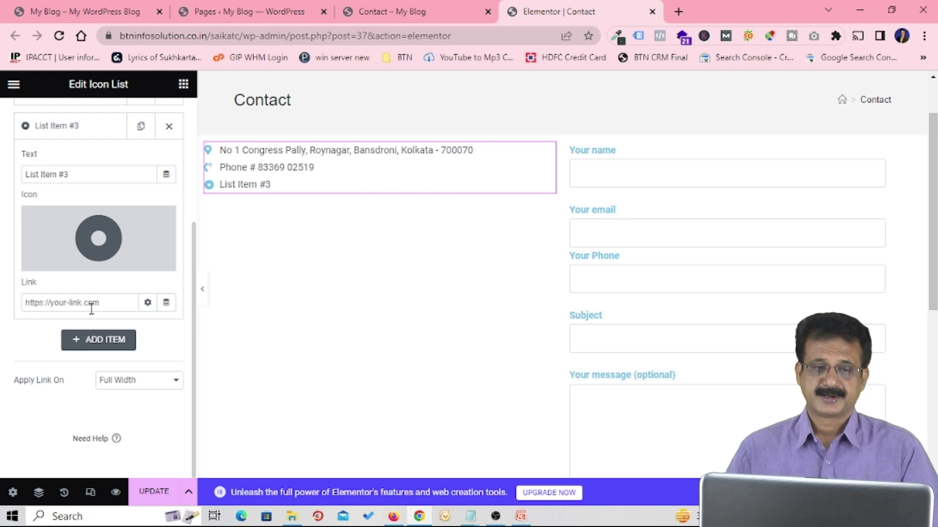
# Step: Set the third item's text to 'Email:' plus the contact e-mail address, linked as a mailto: link
pyautogui.tripleClick(94, 176)
pyautogui.hotkey('ctrl', 'v')
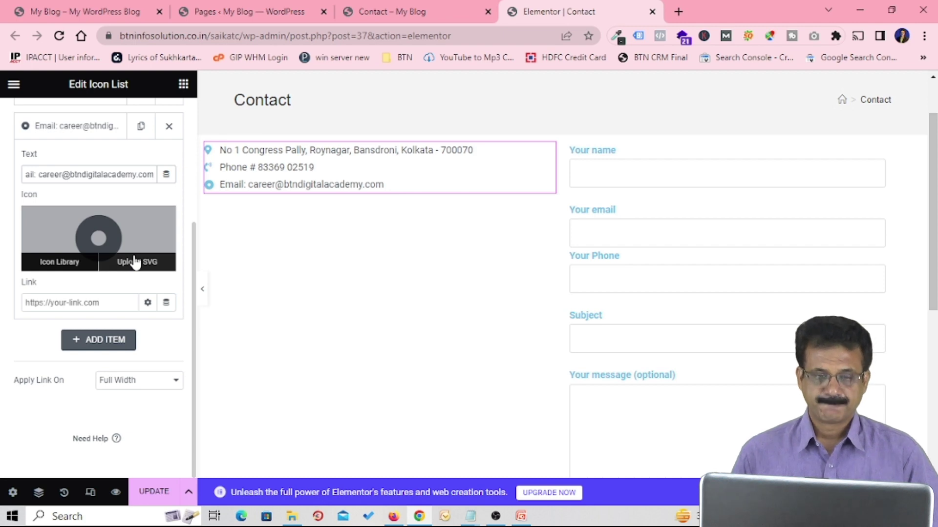
pyautogui.click(105, 302)
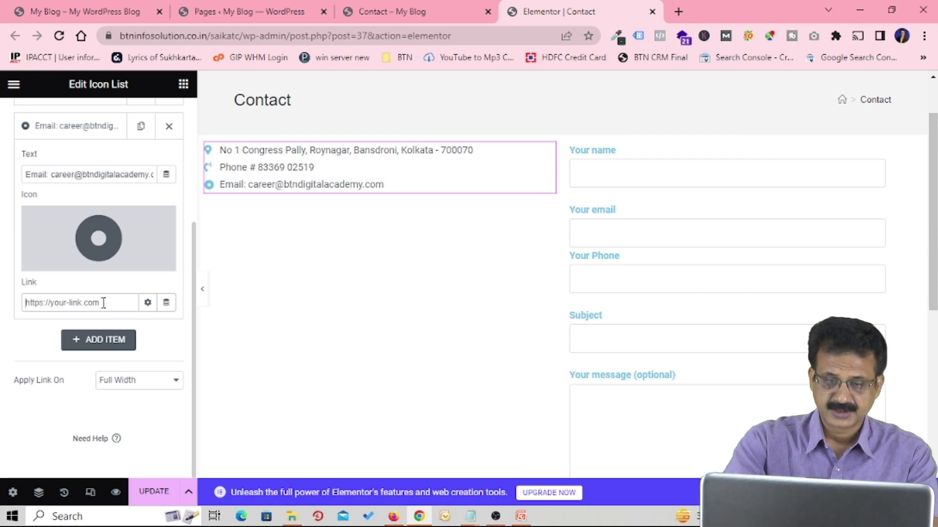
pyautogui.write('mailto:')
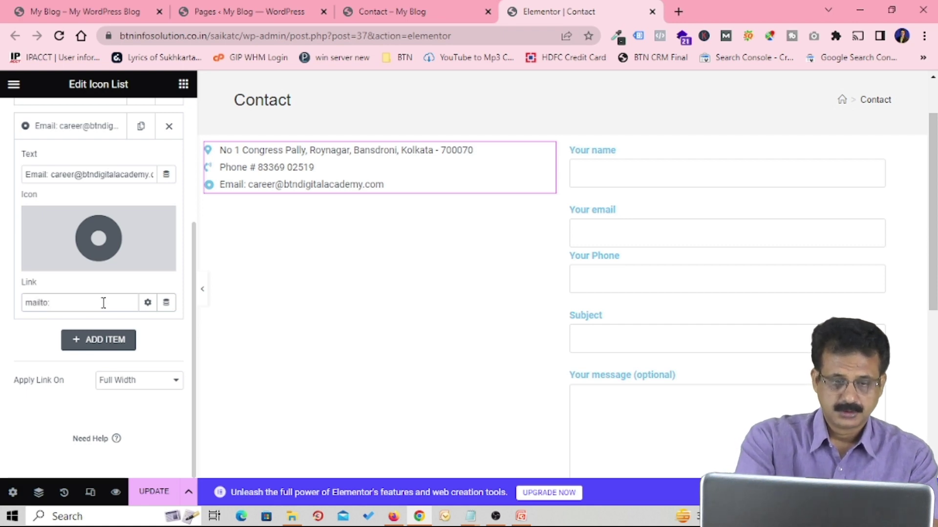
pyautogui.hotkey('ctrl', 'v')
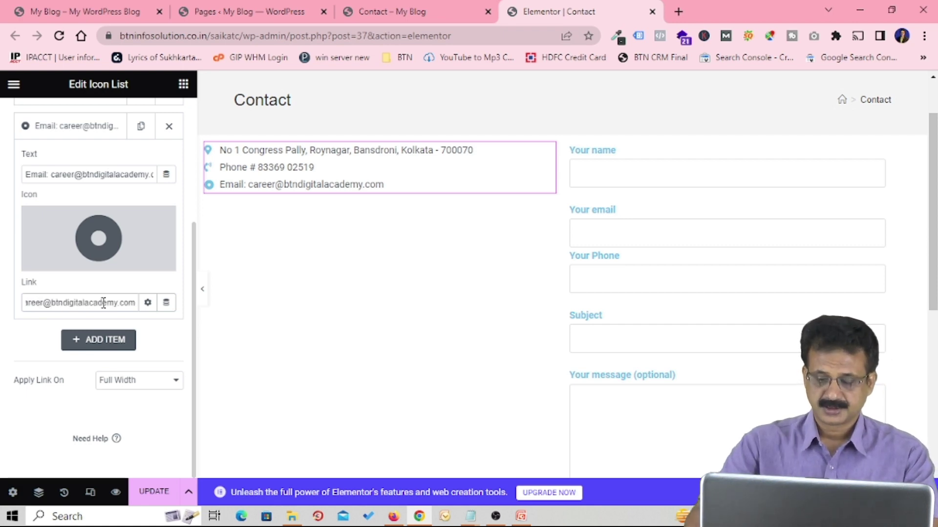
pyautogui.press('Left')
pyautogui.press('Left')
pyautogui.press('Left')
pyautogui.press('Left')
pyautogui.press('Left')
pyautogui.press('Left')
pyautogui.press('Left')
pyautogui.press('Left')
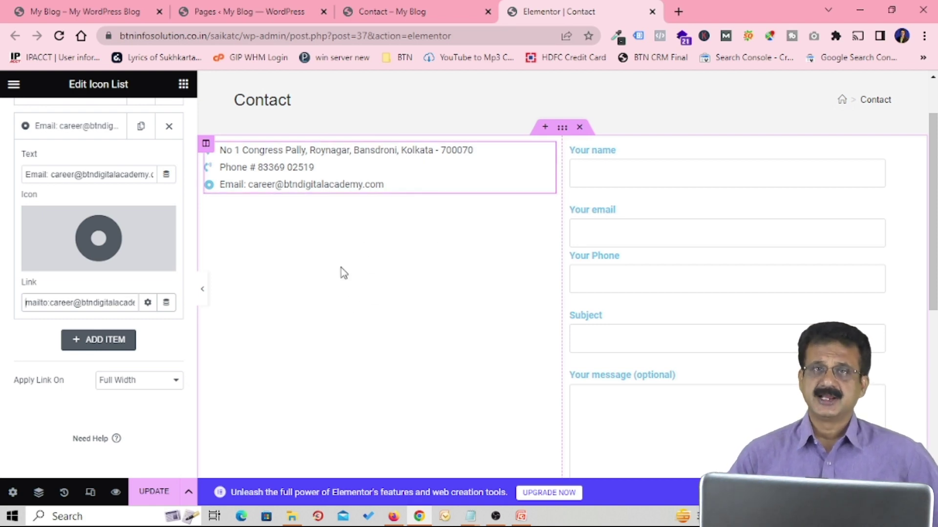
pyautogui.scroll(4, 162, 375)
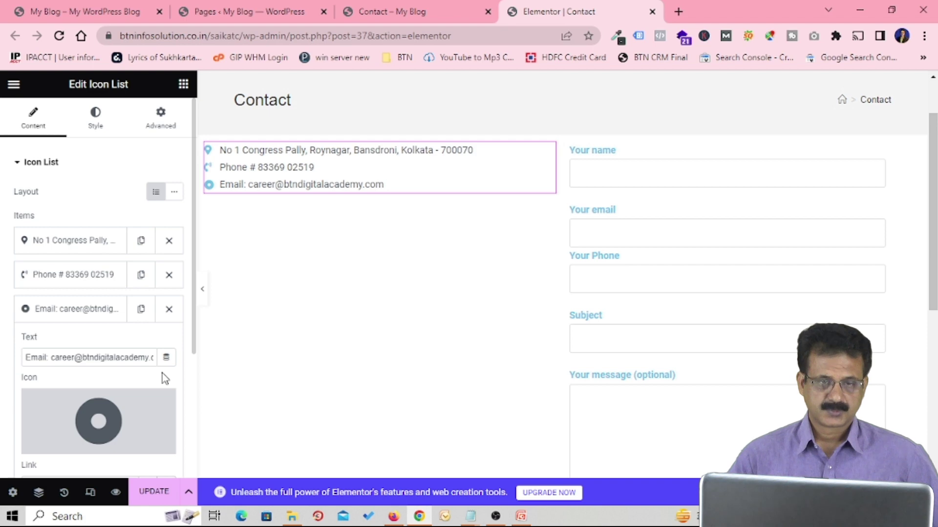
# Step: Space the contact list items 19 px apart, leaving divider lines off
pyautogui.click(96, 119)
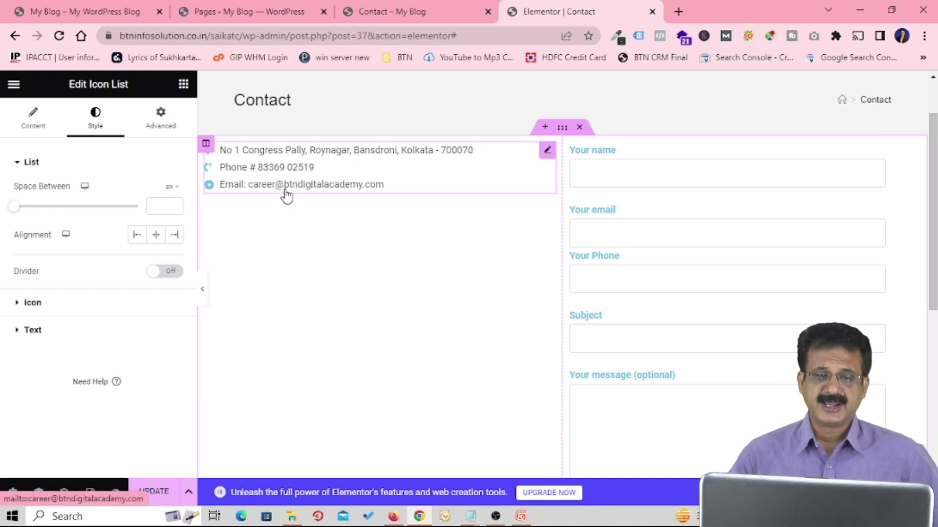
pyautogui.moveTo(14, 207); pyautogui.dragTo(61, 222)
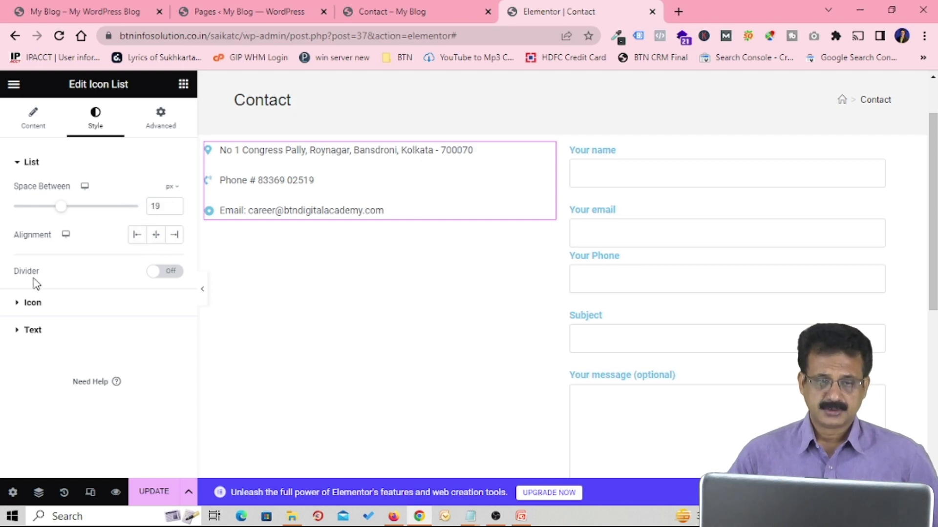
pyautogui.click(166, 272)
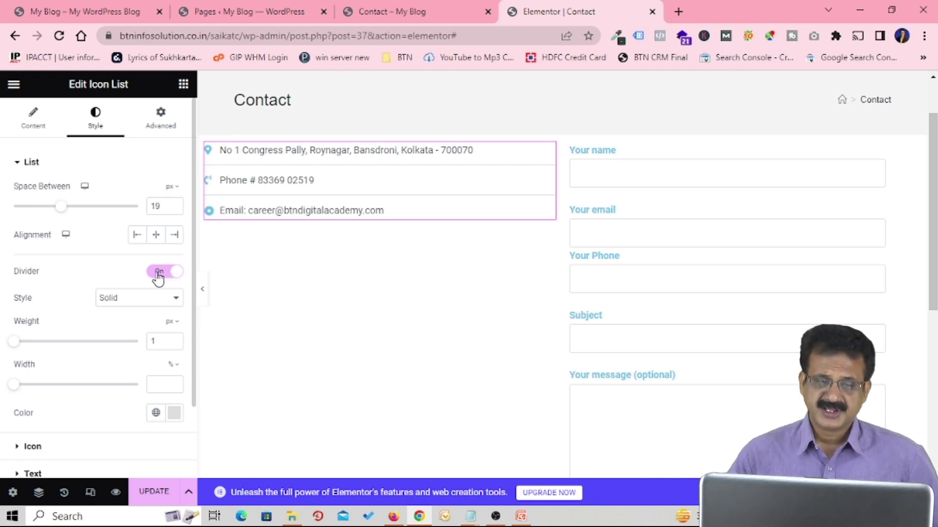
pyautogui.click(157, 275)
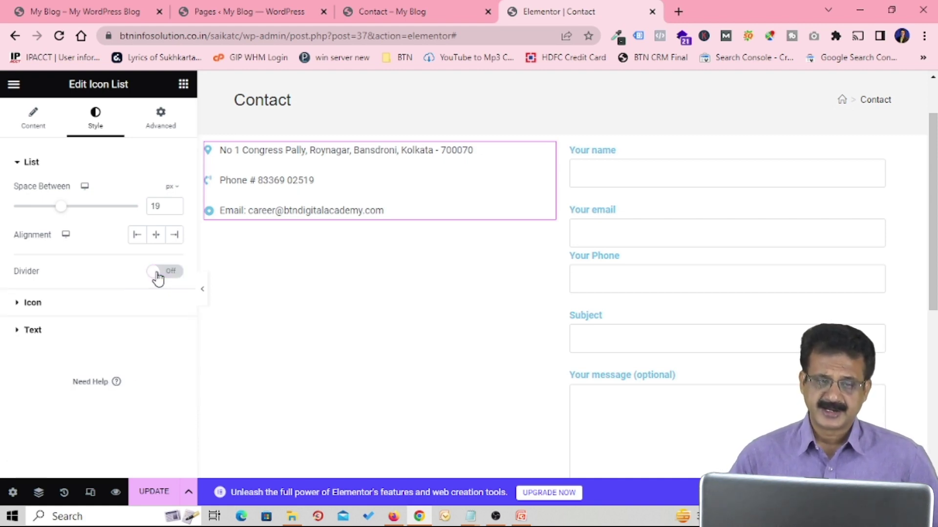
pyautogui.click(105, 309)
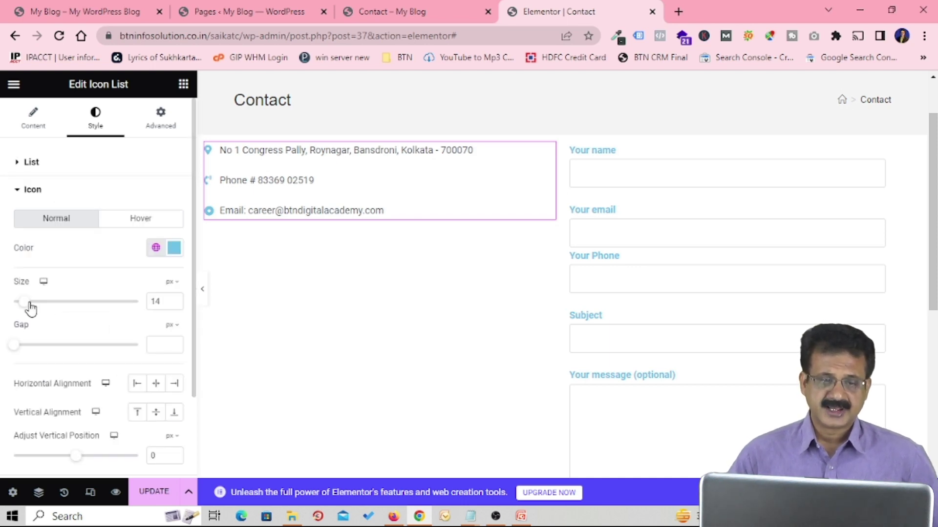
# Step: Make the list icons 39 px with a 4 px gap to the text, vertical alignment unchanged
pyautogui.moveTo(28, 303); pyautogui.dragTo(63, 311)
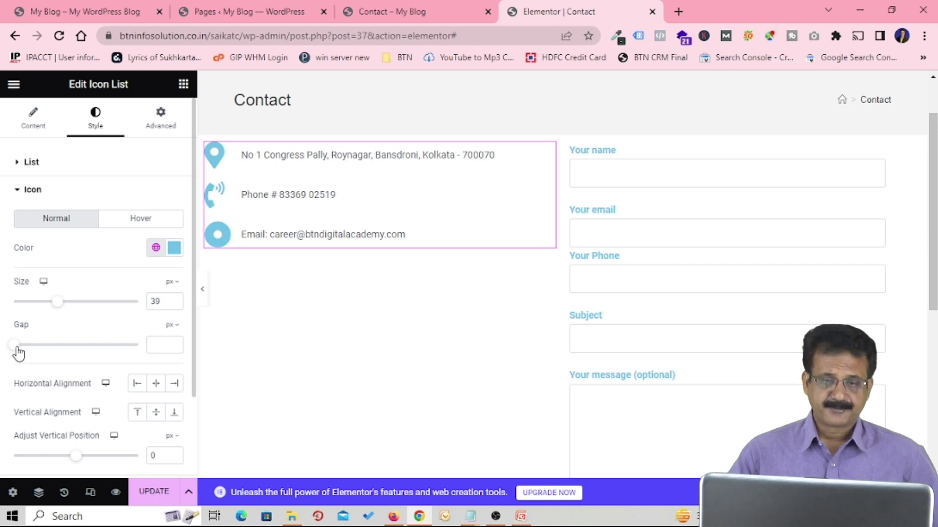
pyautogui.moveTo(19, 353); pyautogui.dragTo(29, 353)
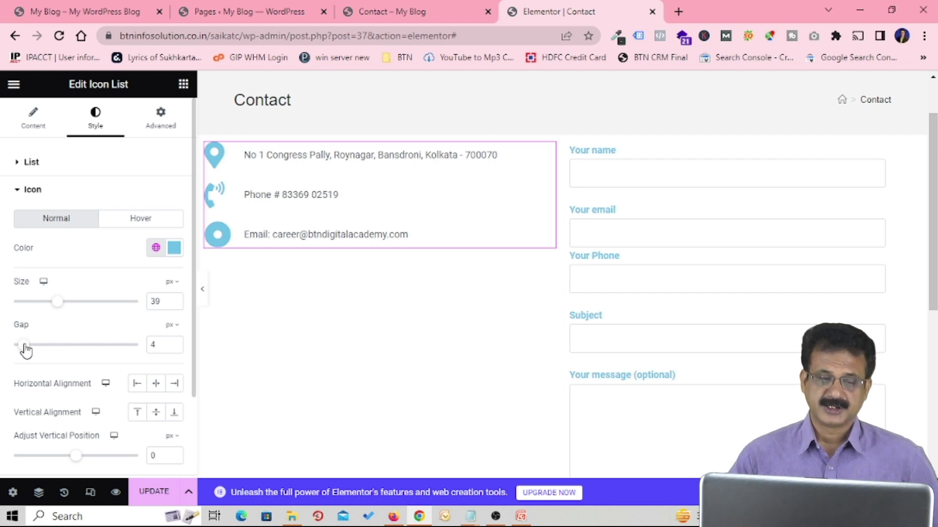
pyautogui.scroll(-2, 84, 335)
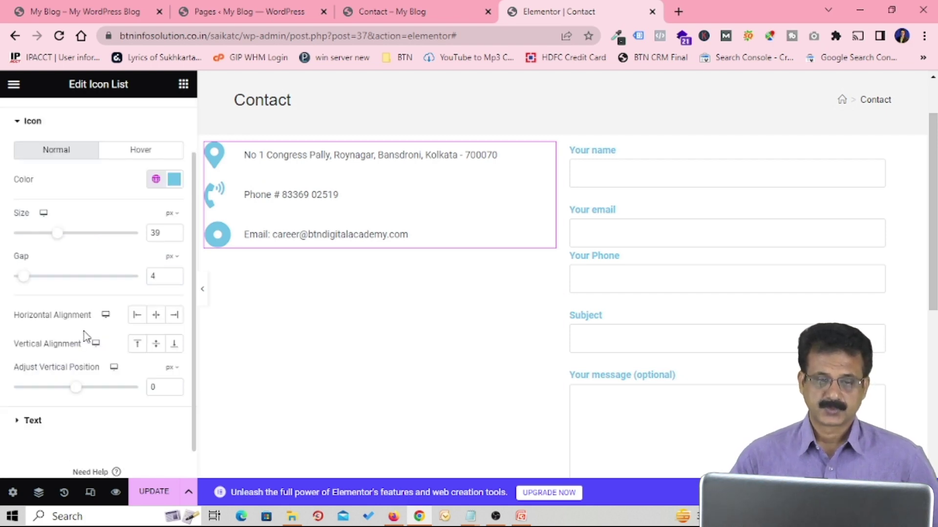
pyautogui.click(157, 344)
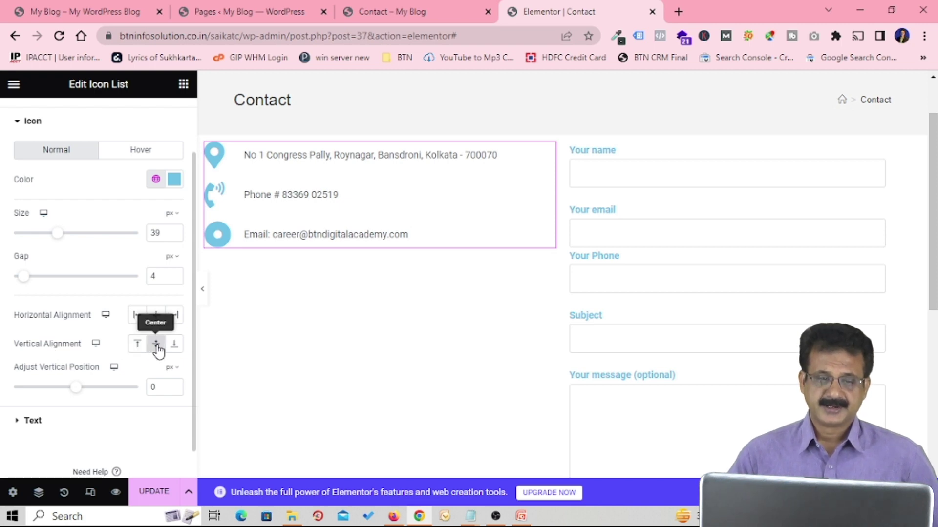
pyautogui.click(156, 344)
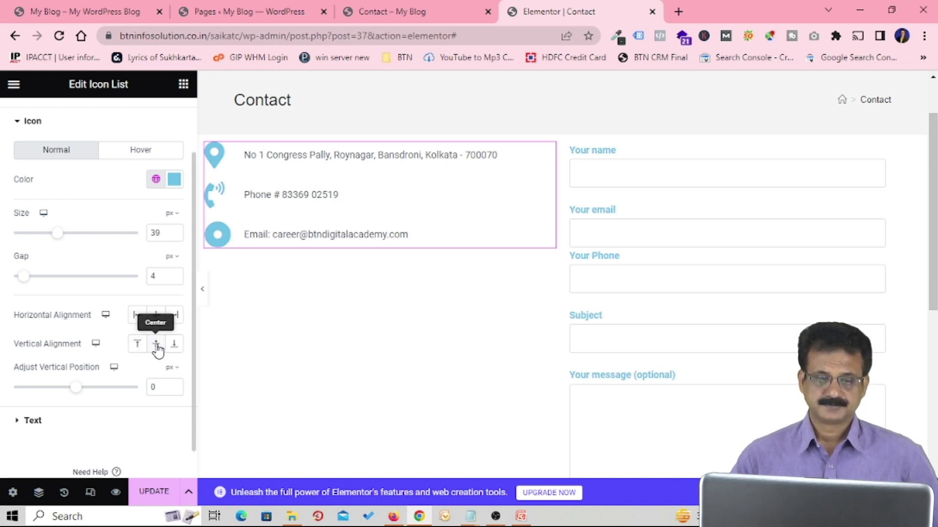
pyautogui.scroll(-1, 90, 389)
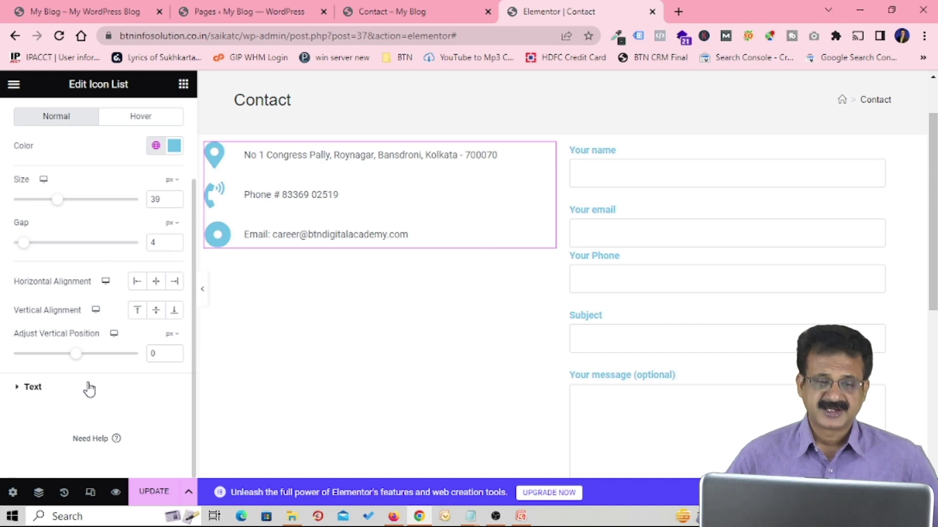
pyautogui.click(90, 389)
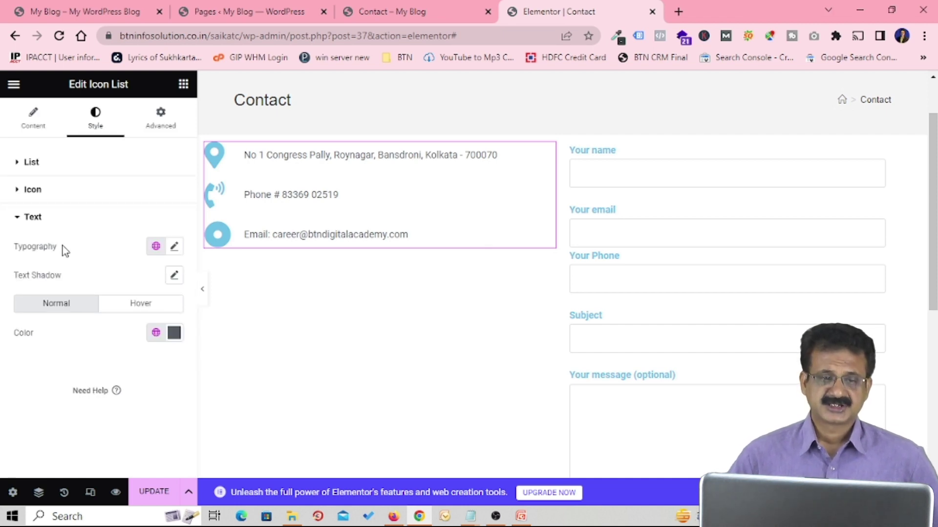
# Step: Set the list text typography to Times New Roman at 26 px
pyautogui.click(174, 248)
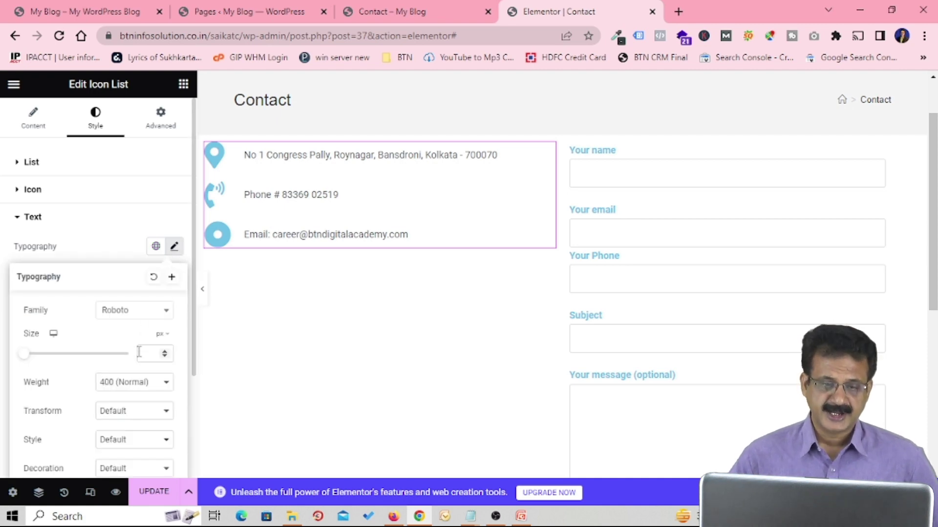
pyautogui.click(137, 314)
pyautogui.click(137, 373)
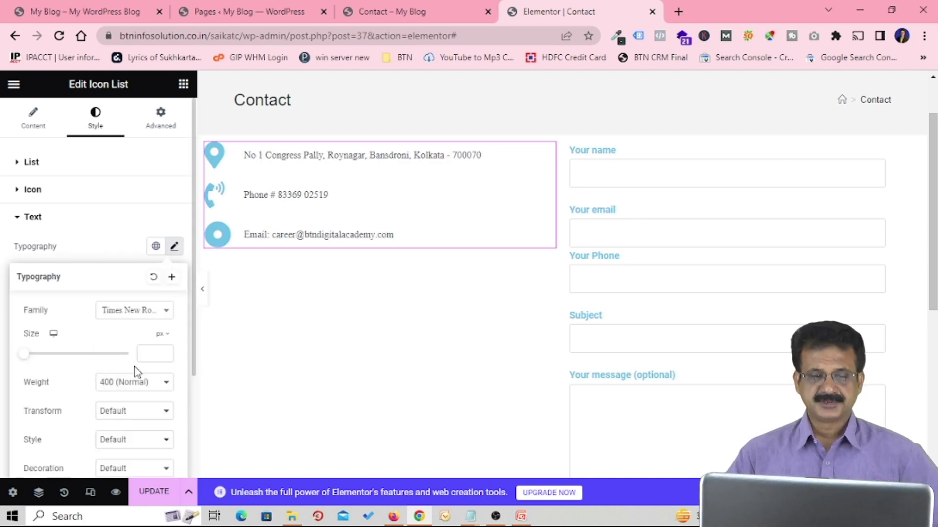
pyautogui.click(149, 352)
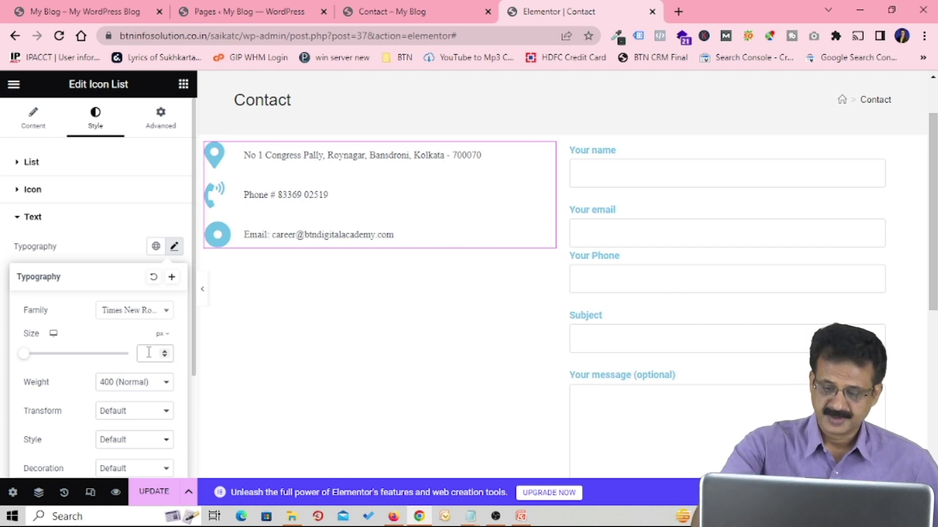
pyautogui.write('30')
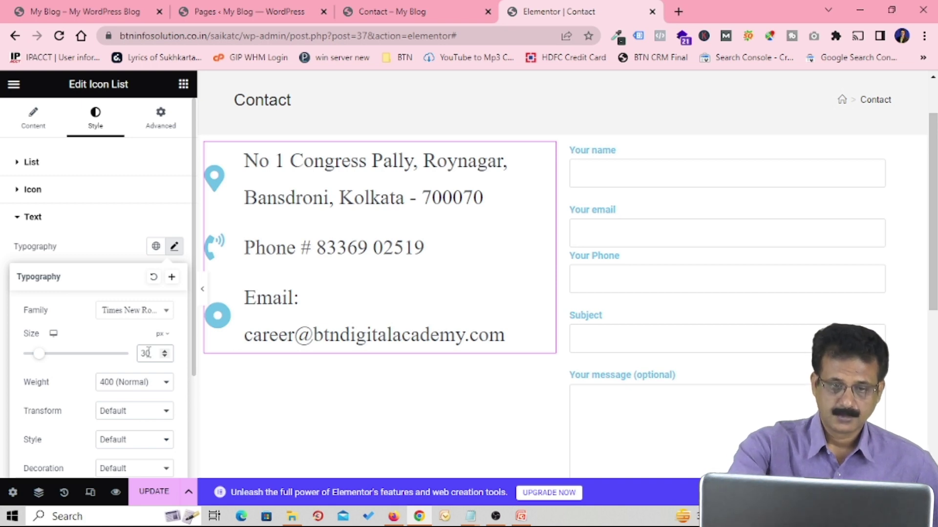
pyautogui.press('BackSpace')
pyautogui.press('BackSpace')
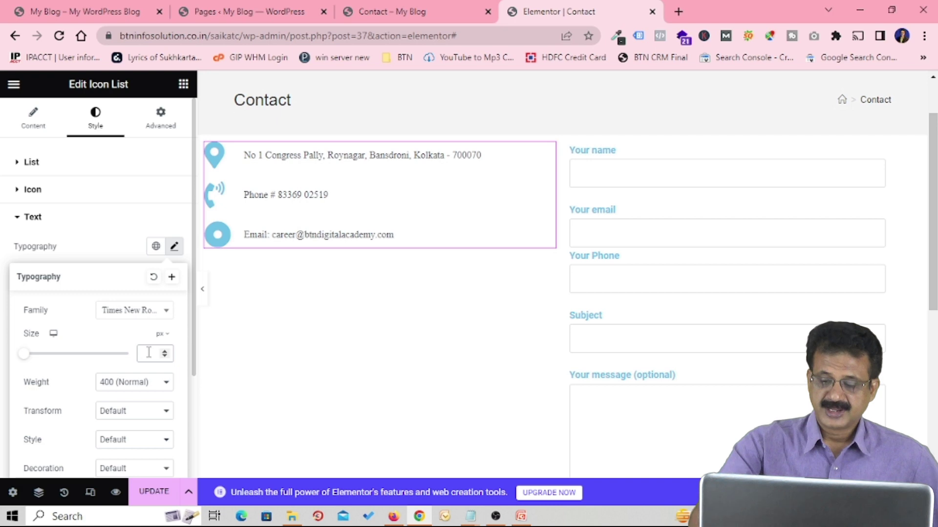
pyautogui.write('26')
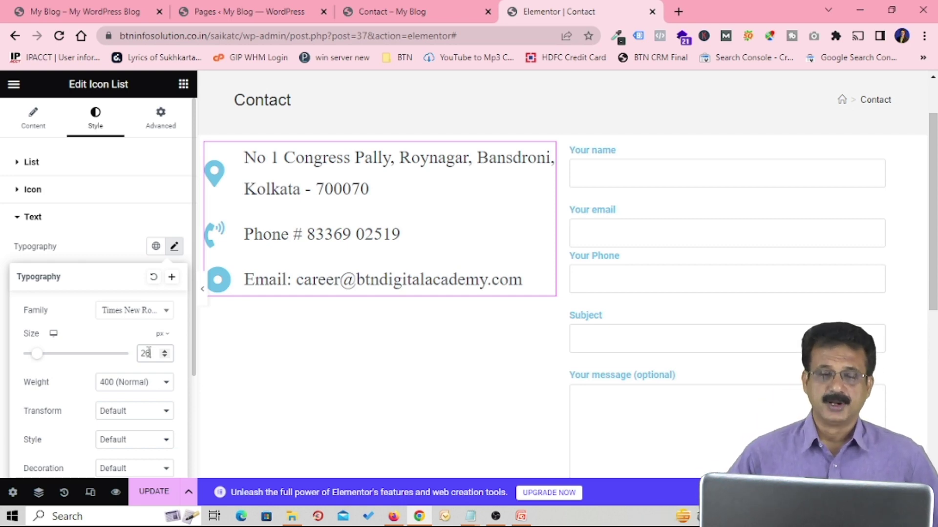
# Step: Give the list text a 600 (Semi Bold) font weight
pyautogui.scroll(-2, 133, 356)
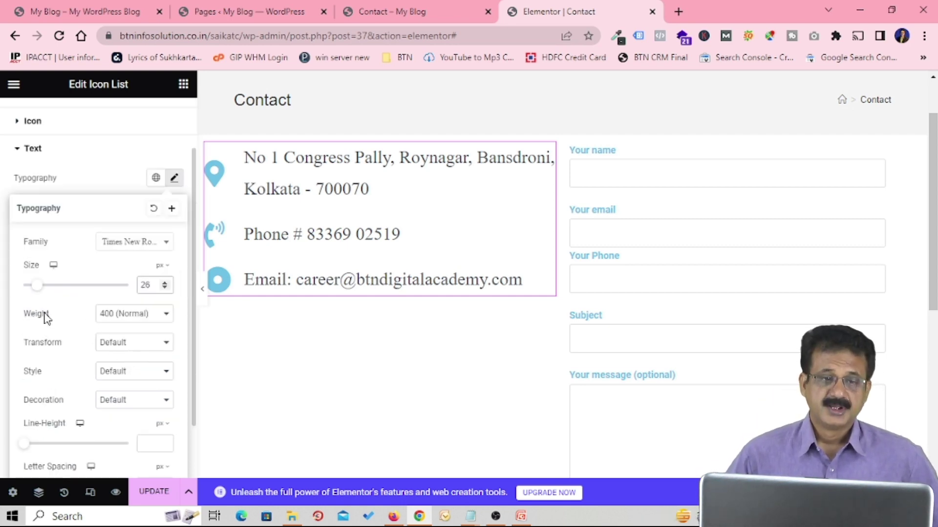
pyautogui.click(166, 315)
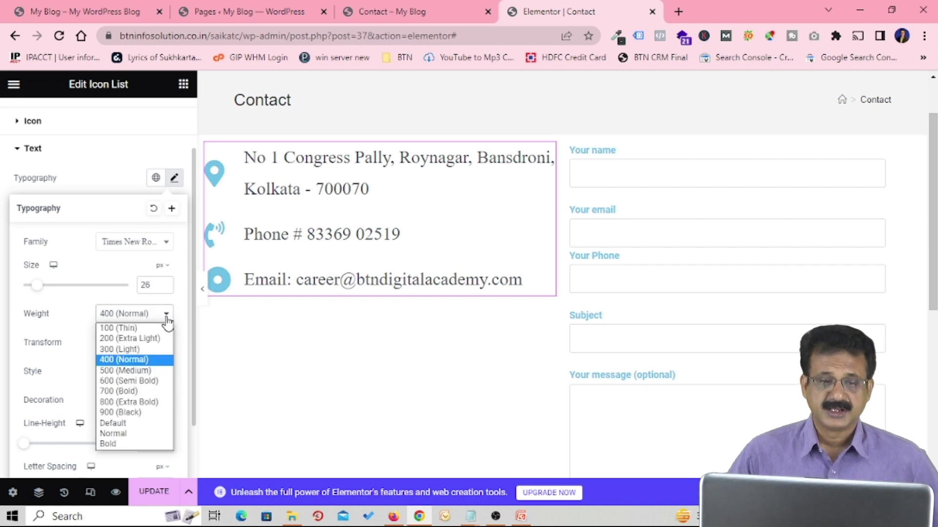
pyautogui.click(134, 382)
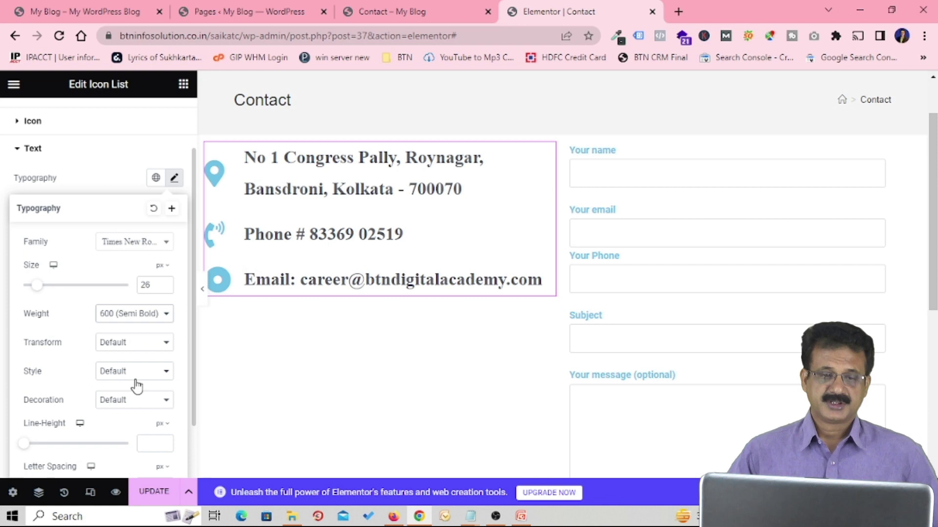
pyautogui.scroll(-1, 135, 383)
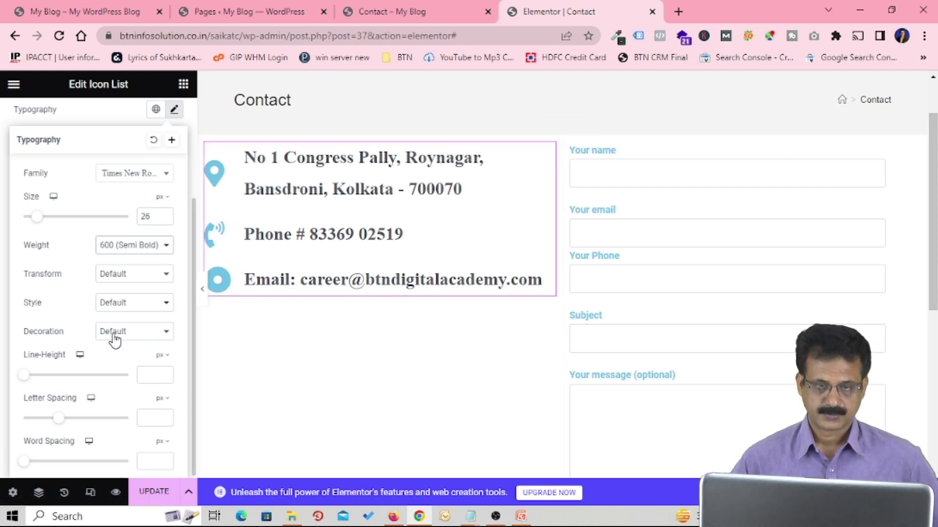
pyautogui.scroll(-1, 120, 330)
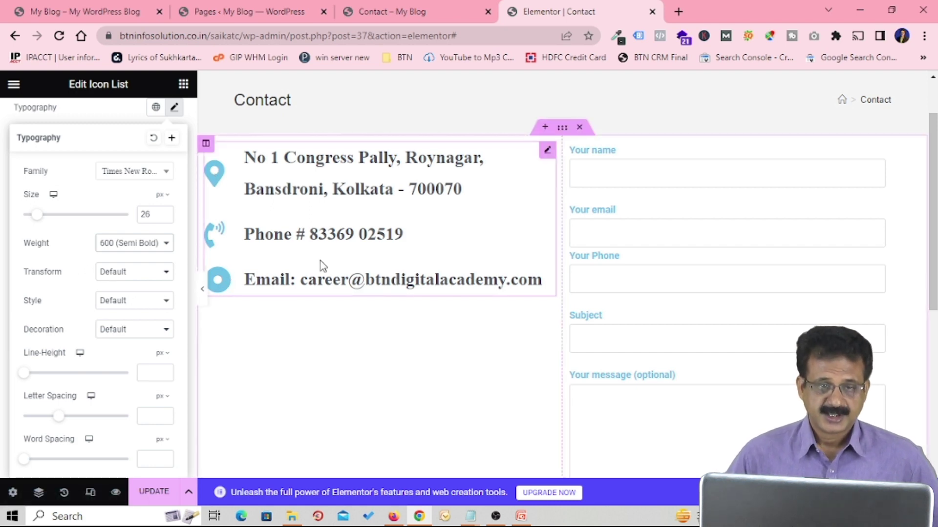
pyautogui.scroll(3, 100, 300)
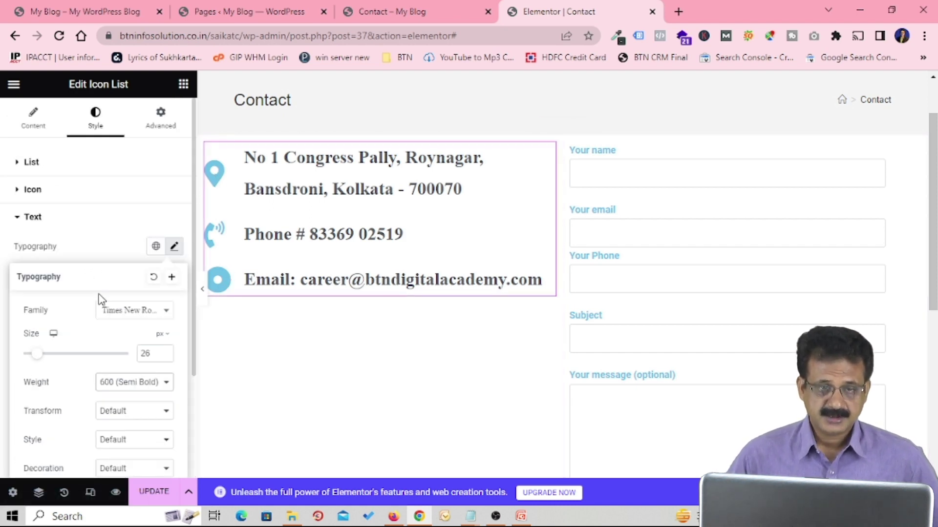
# Step: Replace the Email item's icon with the solid envelope icon
pyautogui.click(34, 121)
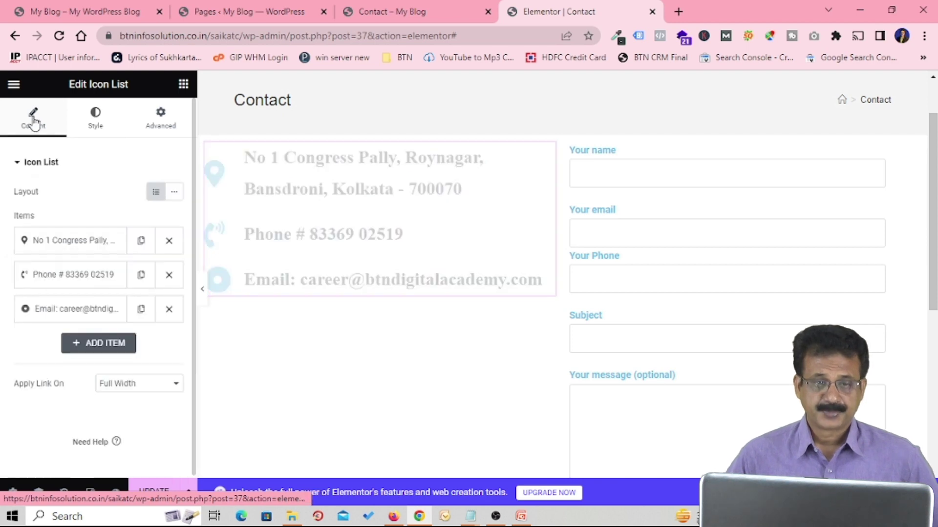
pyautogui.click(72, 315)
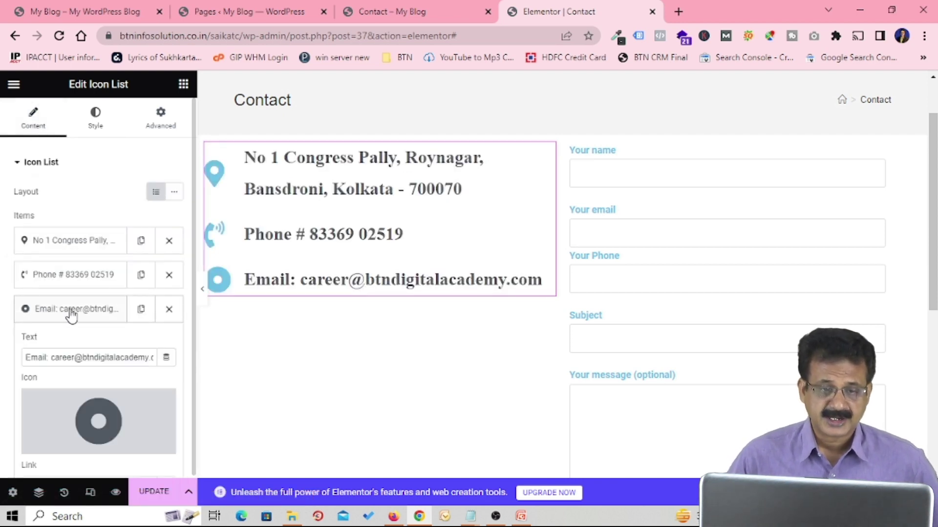
pyautogui.scroll(-2, 86, 354)
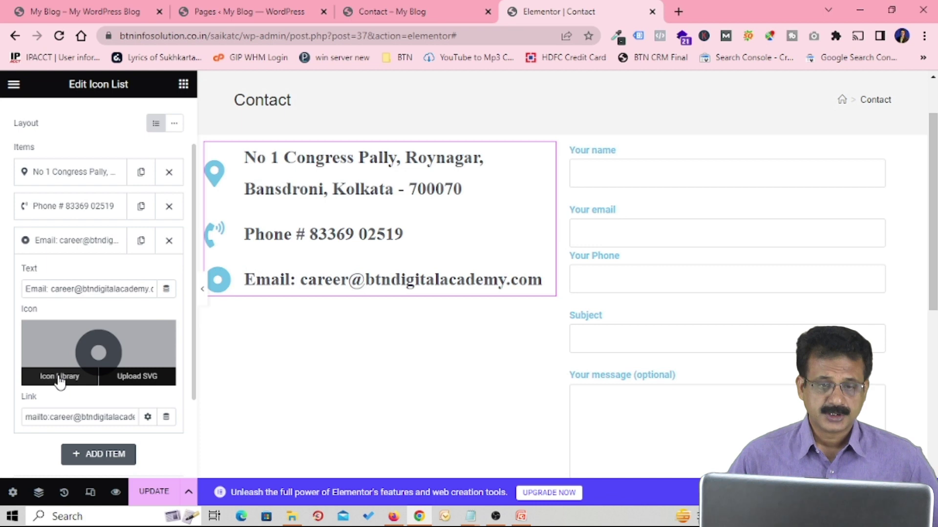
pyautogui.click(58, 377)
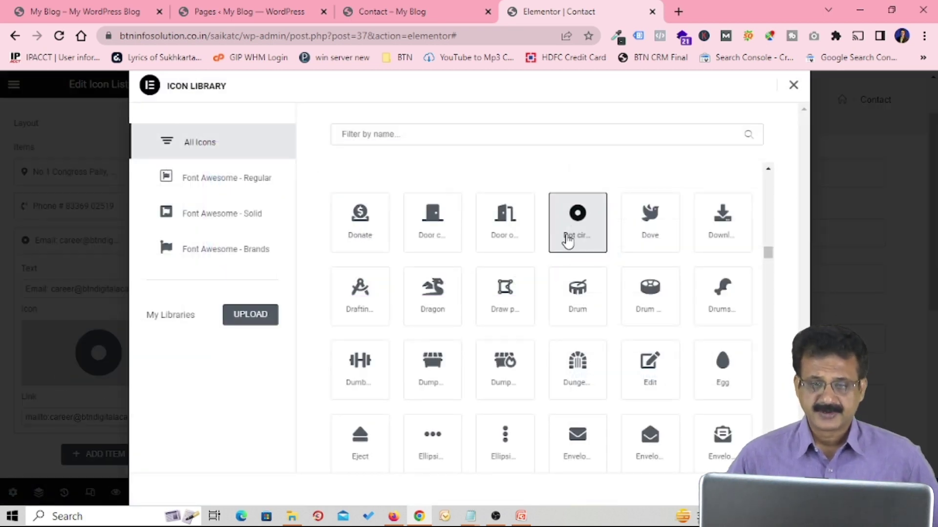
pyautogui.click(549, 135)
pyautogui.write('en')
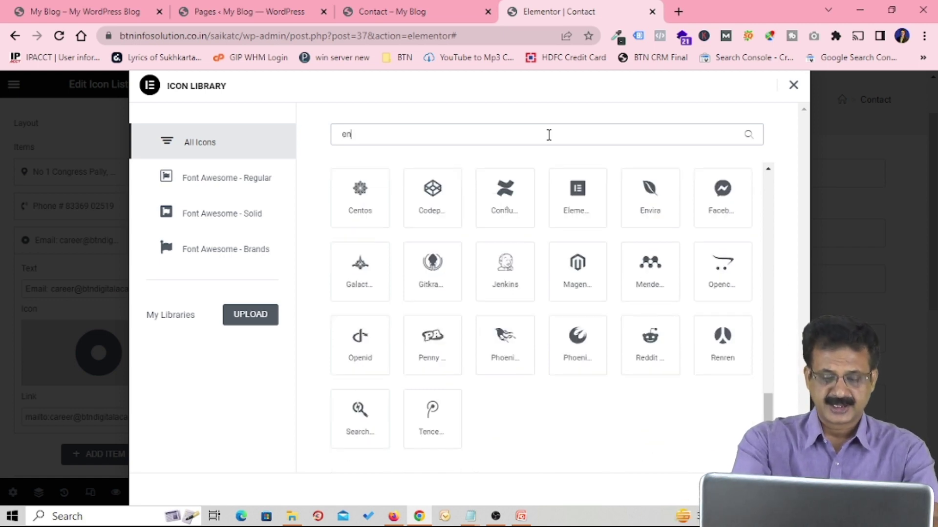
pyautogui.write('ve')
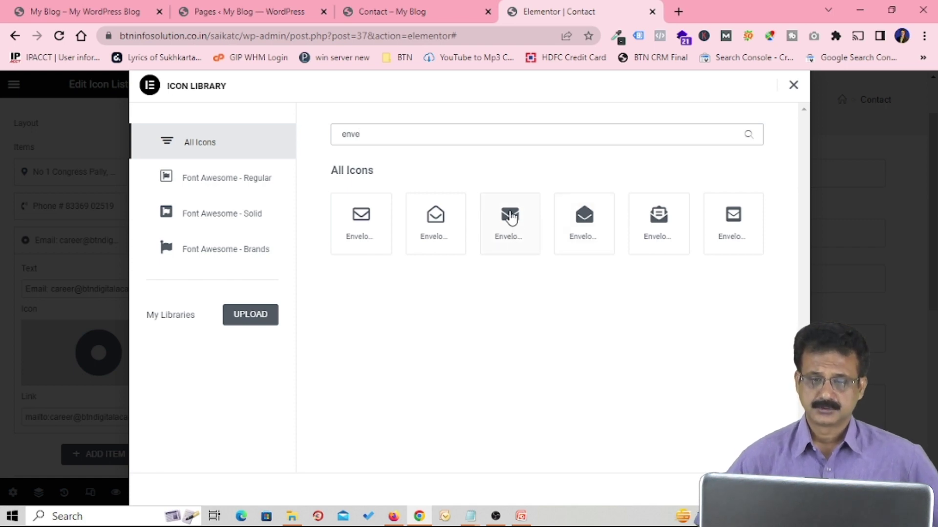
pyautogui.click(510, 218)
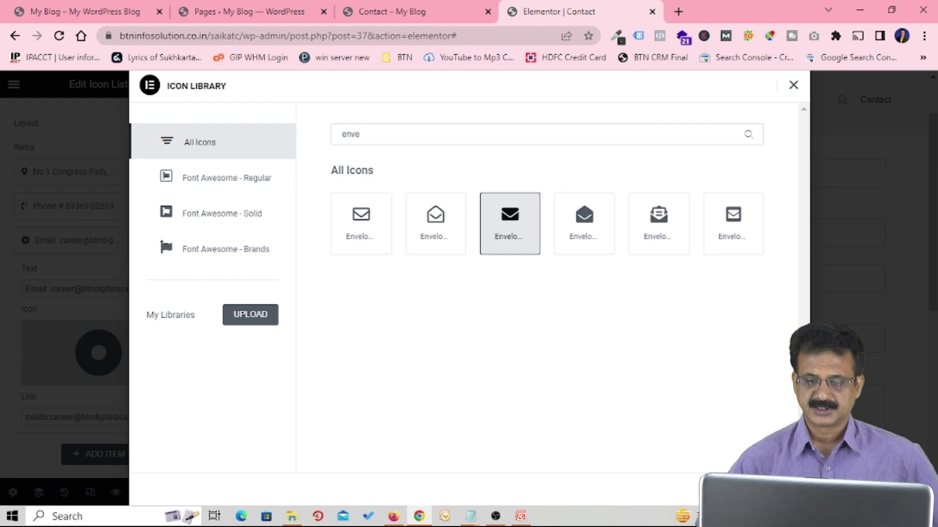
pyautogui.click(772, 490)
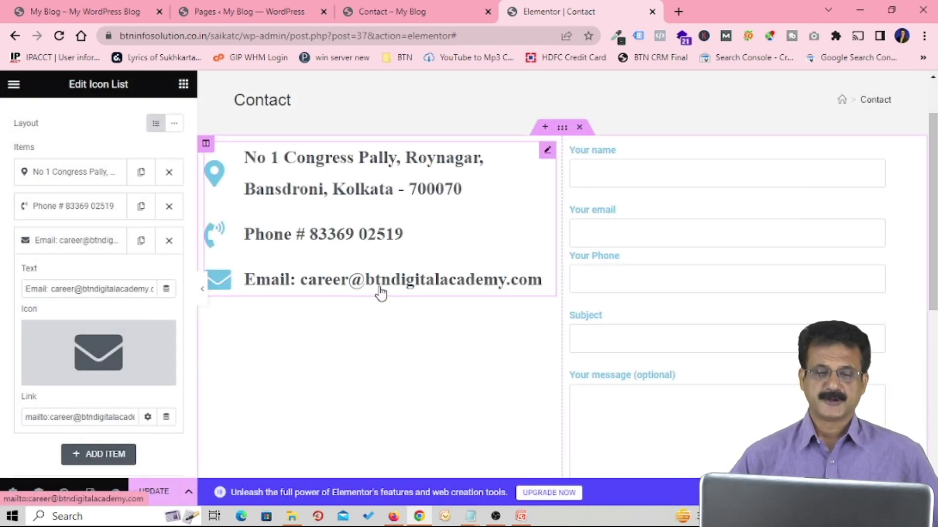
# Step: Save the Contact page changes with UPDATE
pyautogui.scroll(-2, 342, 302)
pyautogui.scroll(4, 322, 327)
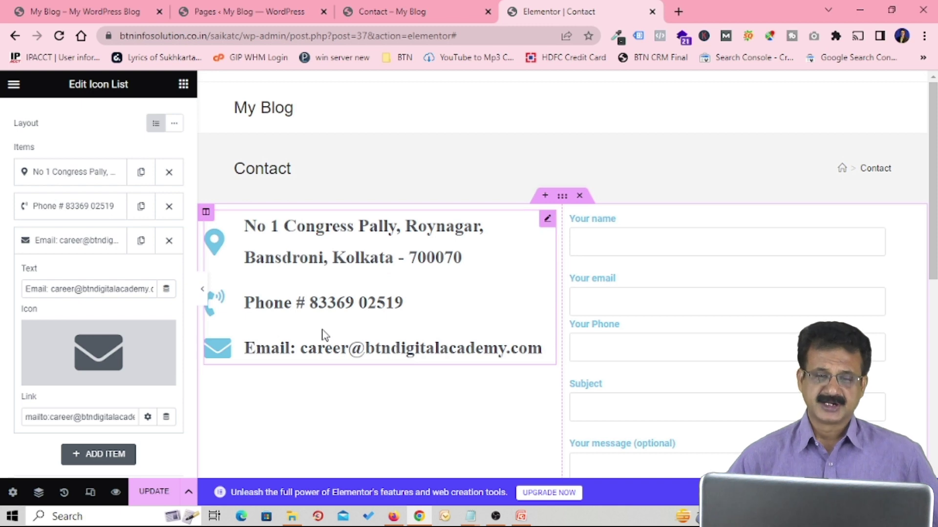
pyautogui.click(155, 494)
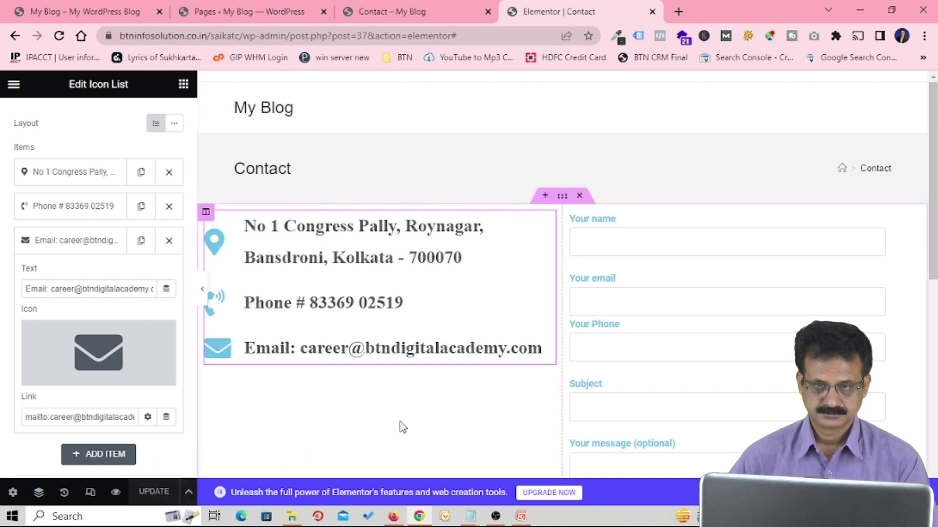
pyautogui.click(419, 12)
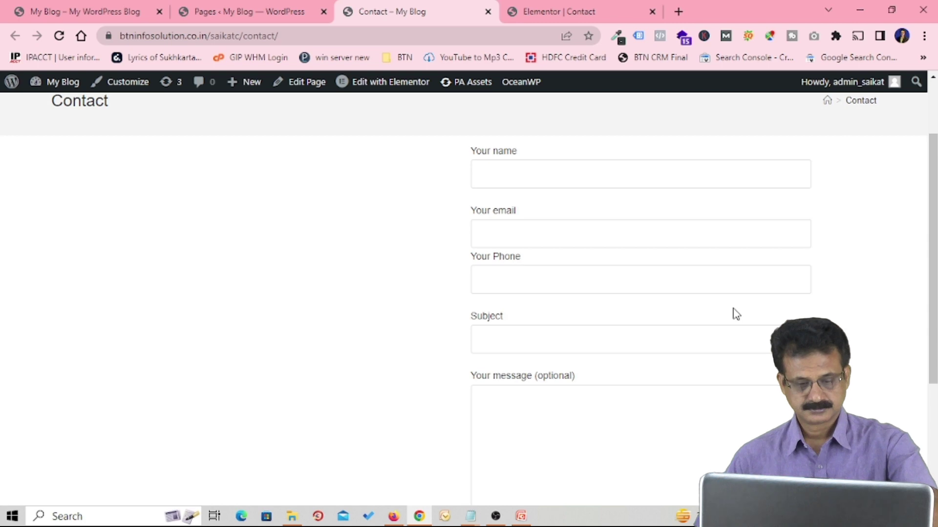
pyautogui.press('F5')
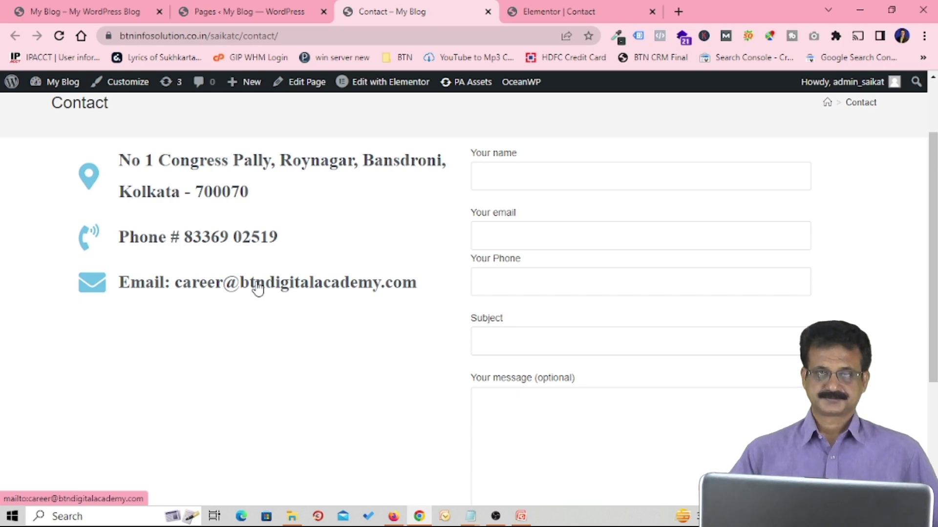
pyautogui.click(559, 12)
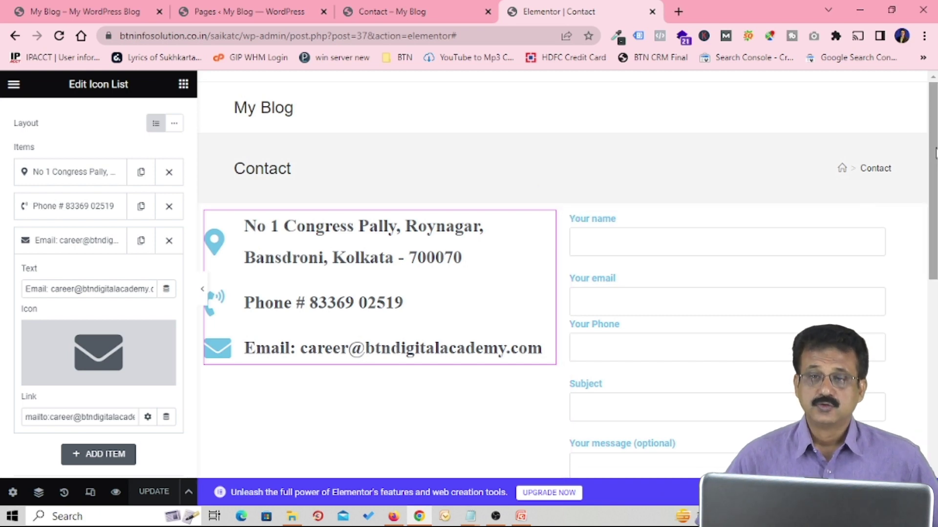
# Step: Select the Contact Form 7 widget and show its field width and height settings
pyautogui.moveTo(932, 166); pyautogui.dragTo(933, 219)
pyautogui.scroll(2, 708, 200)
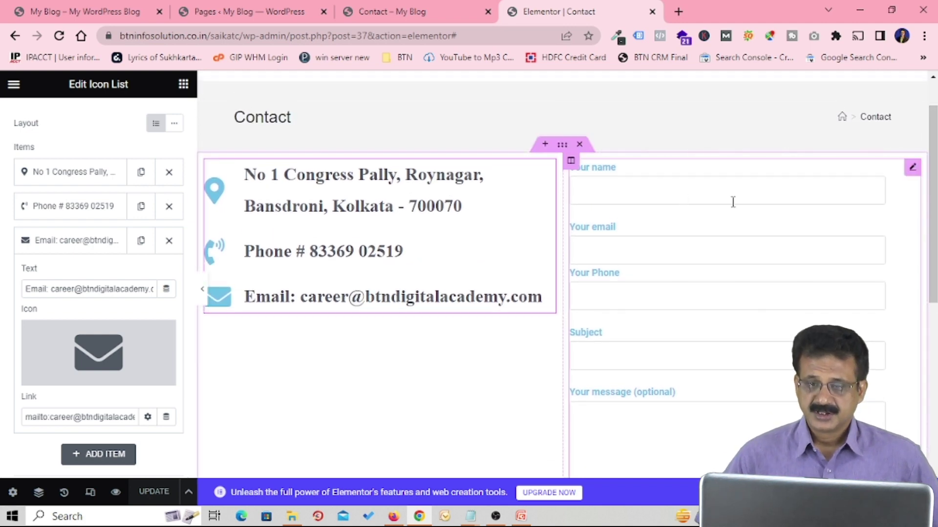
pyautogui.click(733, 202)
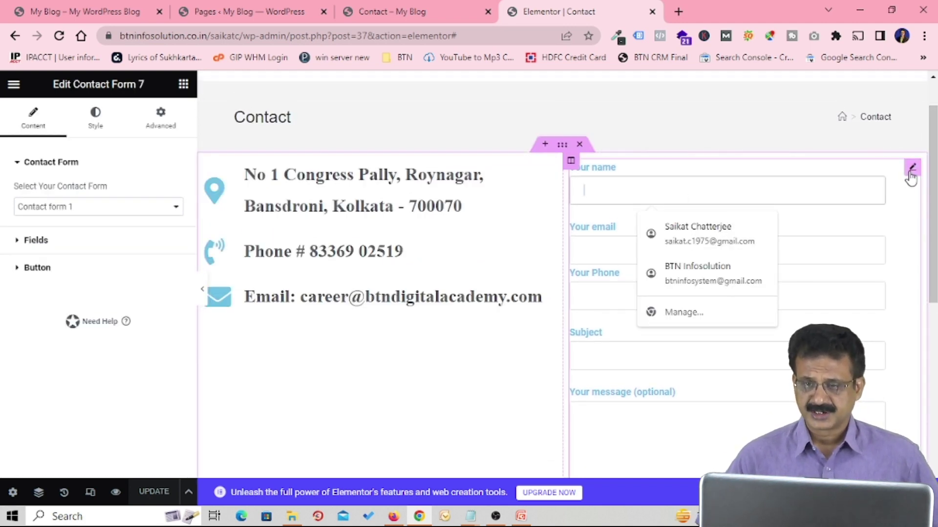
pyautogui.scroll(-2, 902, 221)
pyautogui.click(36, 240)
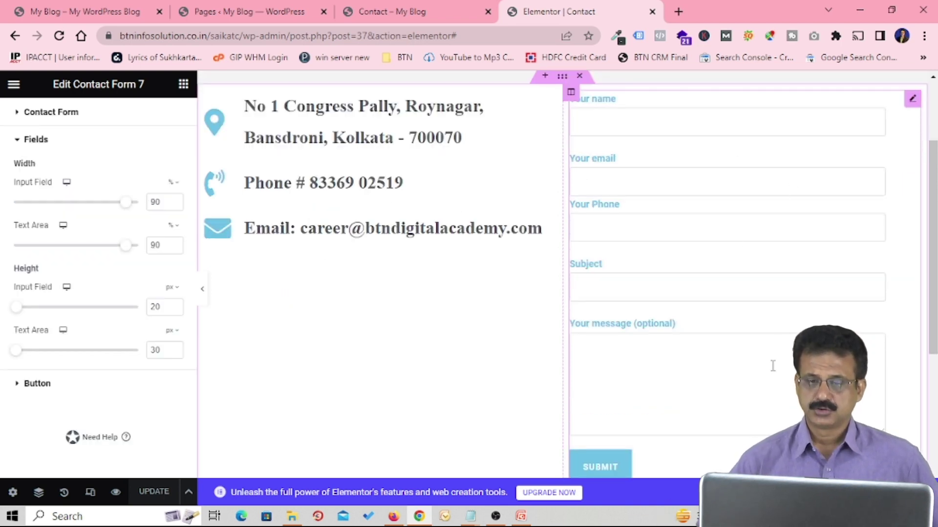
pyautogui.scroll(-4, 774, 313)
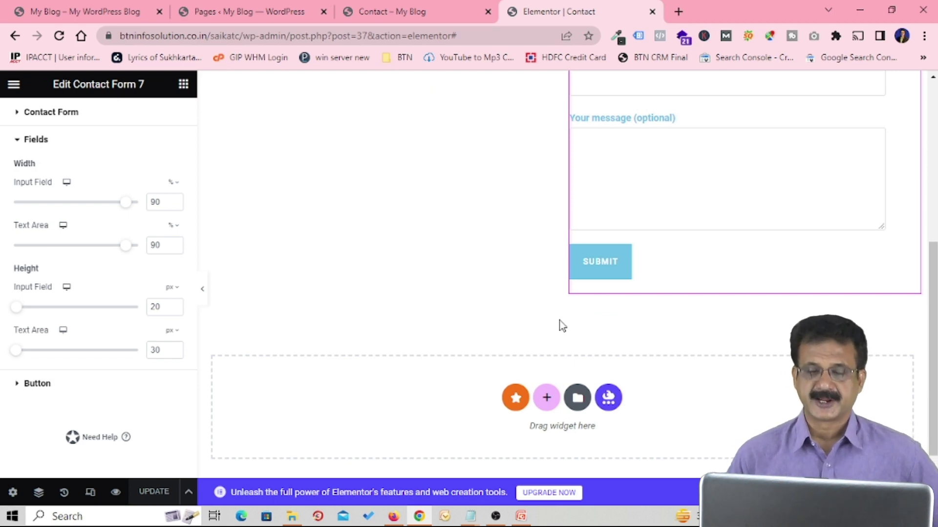
# Step: Add a one-column section below the form containing a Google Maps widget
pyautogui.click(547, 402)
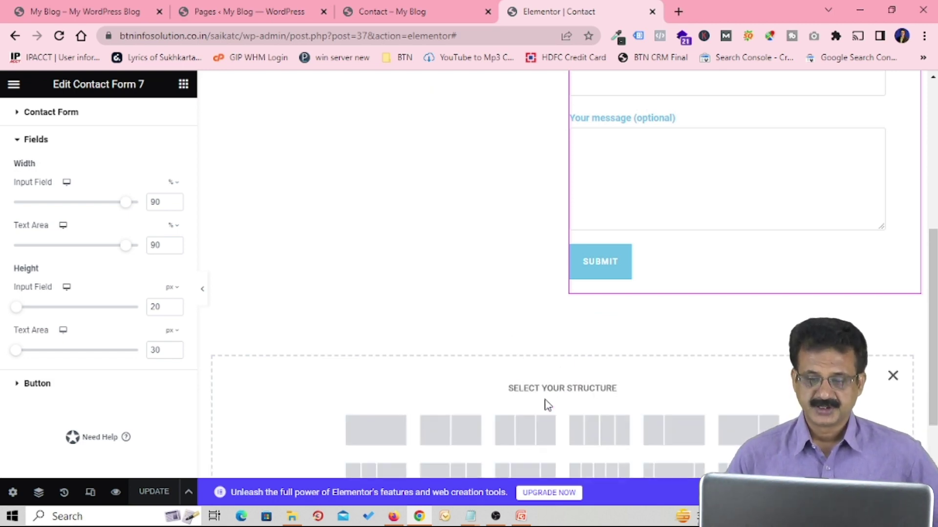
pyautogui.click(373, 439)
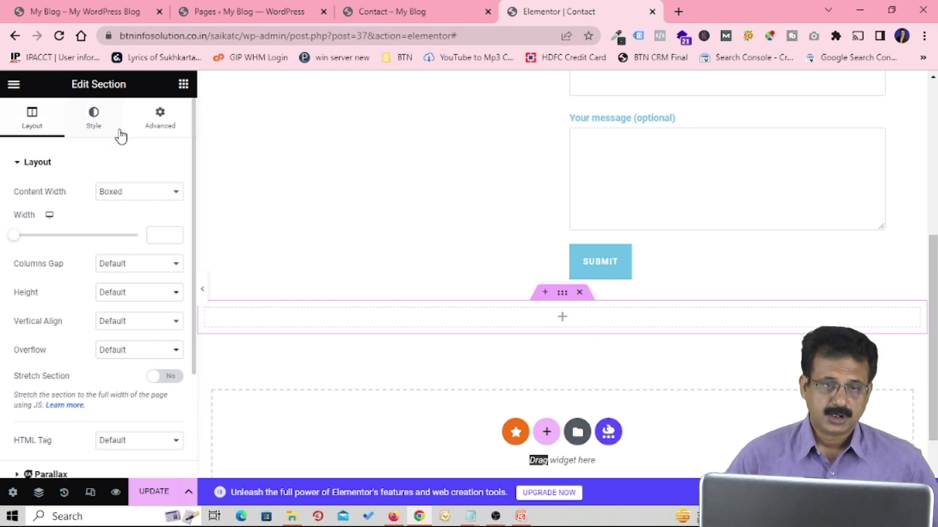
pyautogui.click(183, 86)
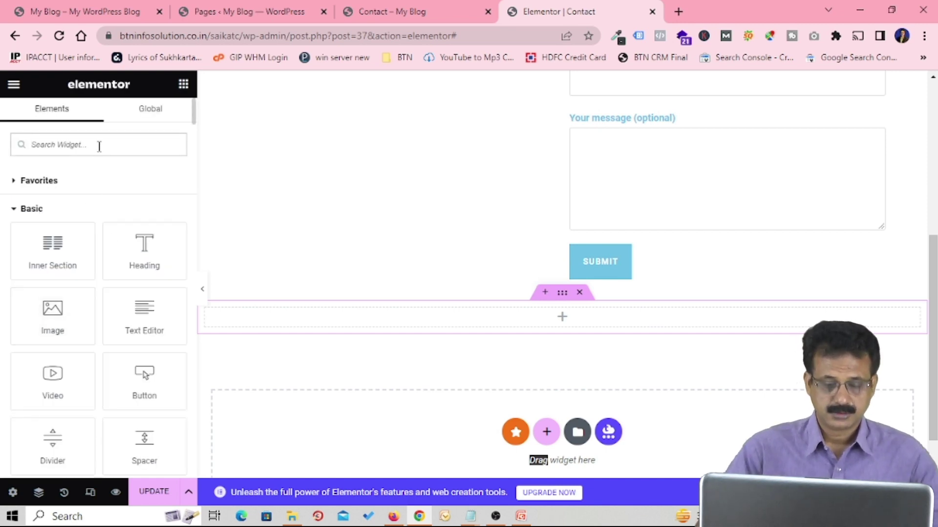
pyautogui.write('goo')
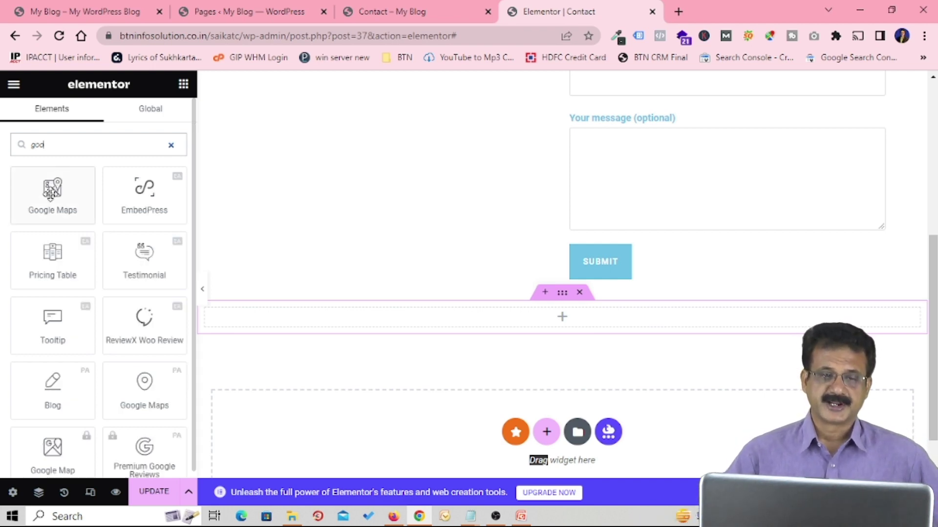
pyautogui.moveTo(51, 188); pyautogui.dragTo(555, 323)
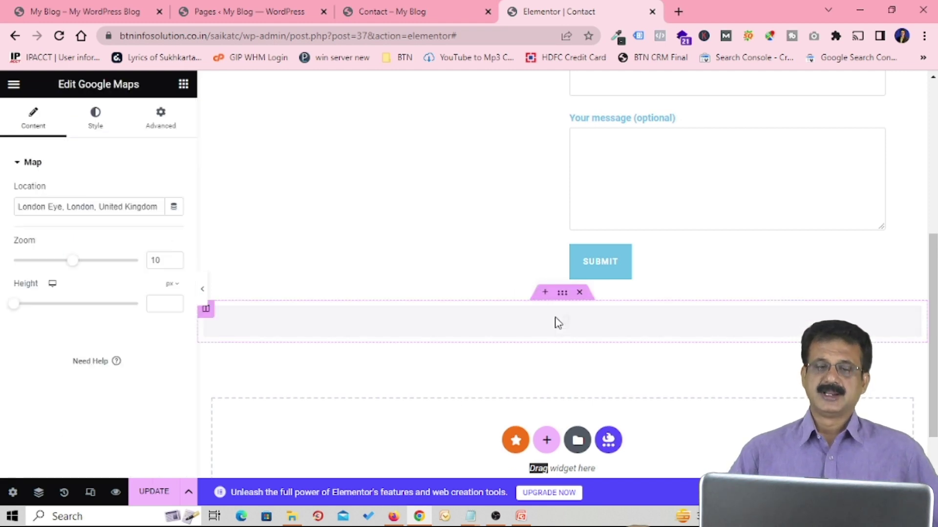
# Step: Replace the map location with the pasted business address
pyautogui.scroll(-2, 592, 268)
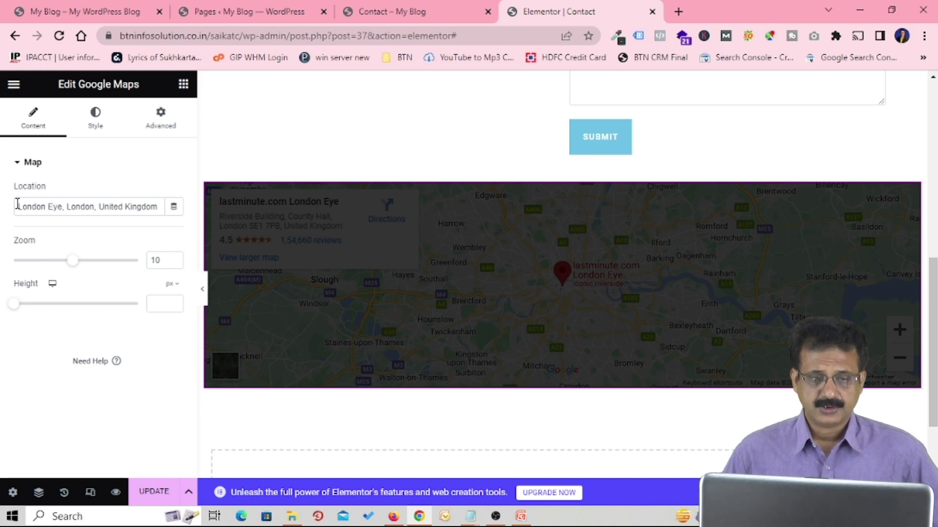
pyautogui.moveTo(17, 205); pyautogui.dragTo(194, 217)
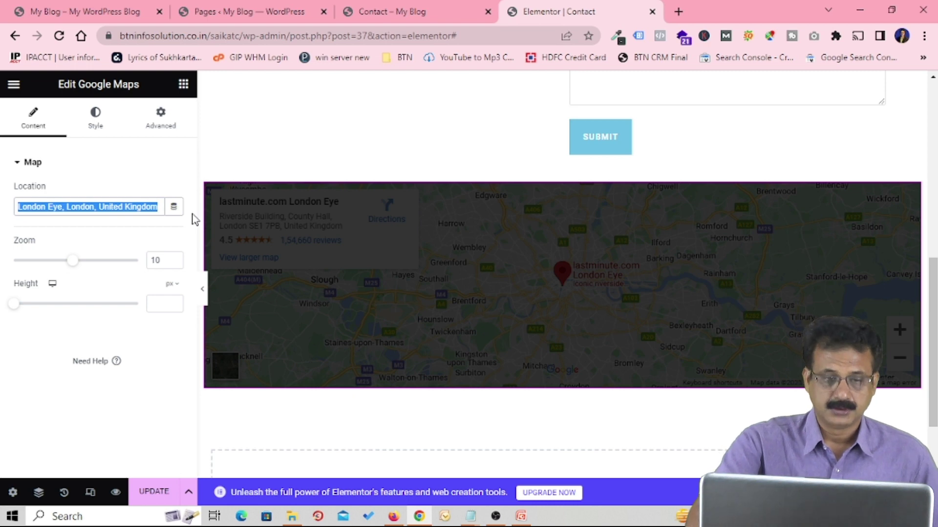
pyautogui.press('BackSpace')
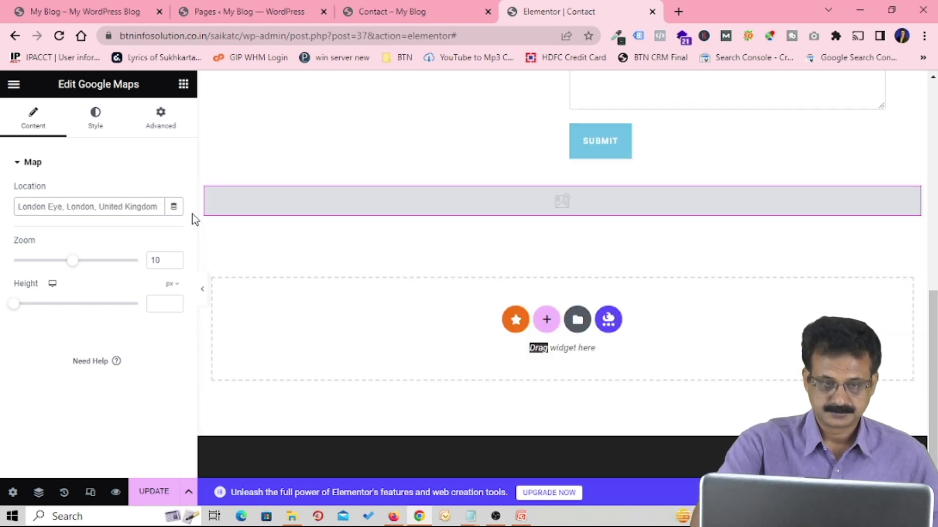
pyautogui.write('Roynagar, Bansdroni, Kolkata - 700070')
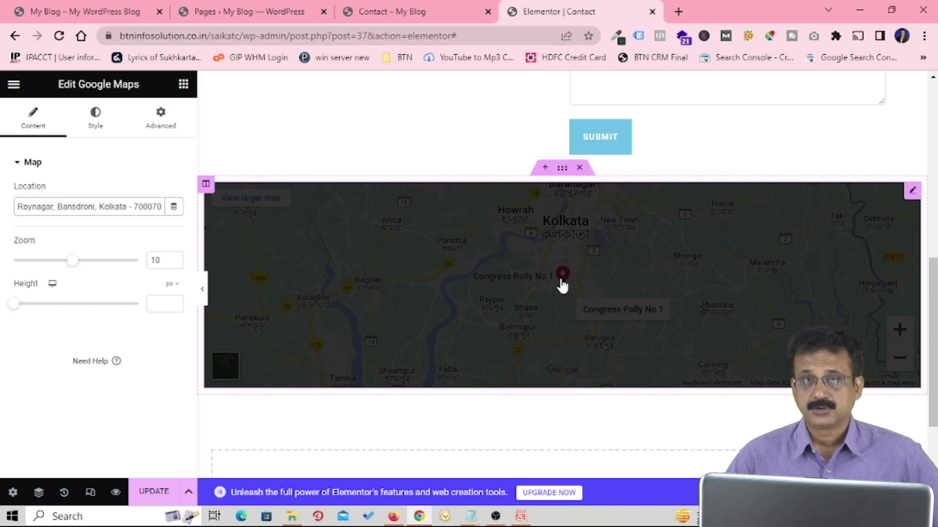
pyautogui.click(71, 264)
# Step: Set the map zoom to 17 and its height to about 326 px
pyautogui.moveTo(73, 269); pyautogui.dragTo(111, 269)
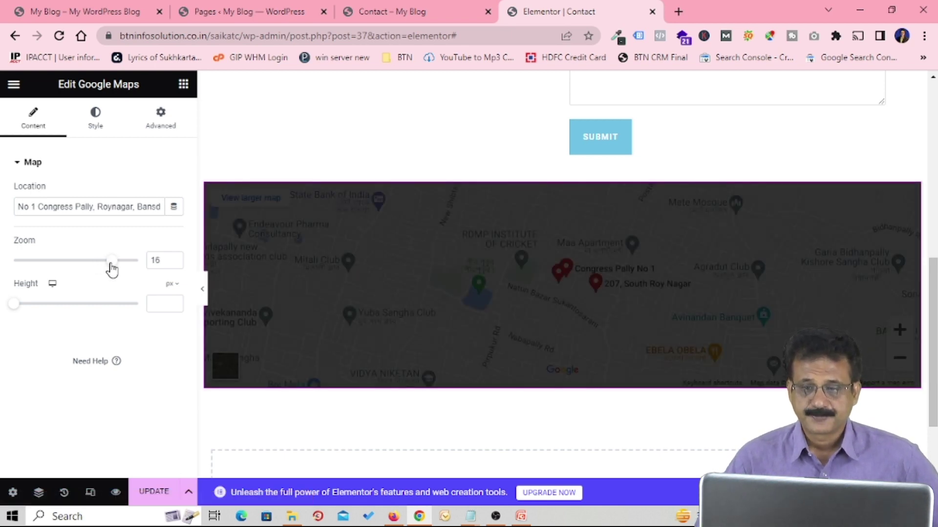
pyautogui.moveTo(112, 266); pyautogui.dragTo(120, 268)
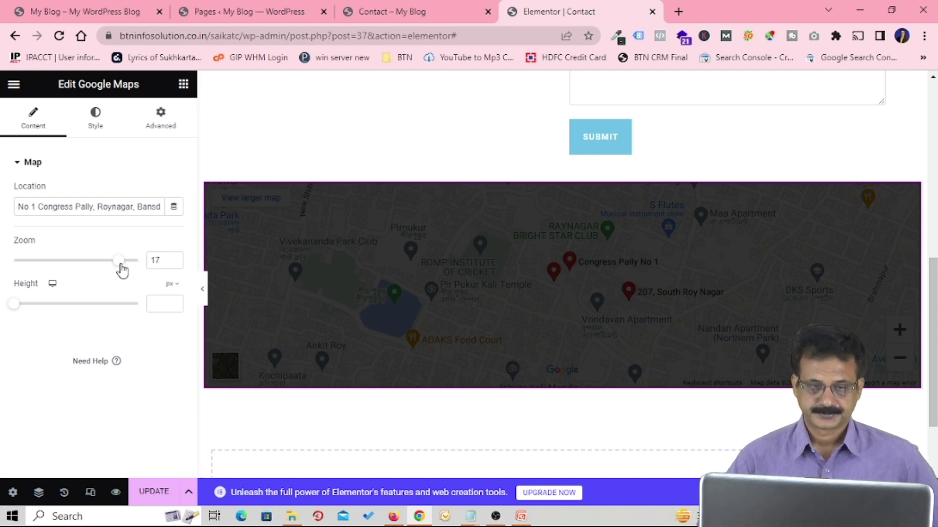
pyautogui.click(15, 305)
pyautogui.moveTo(26, 310); pyautogui.dragTo(40, 313)
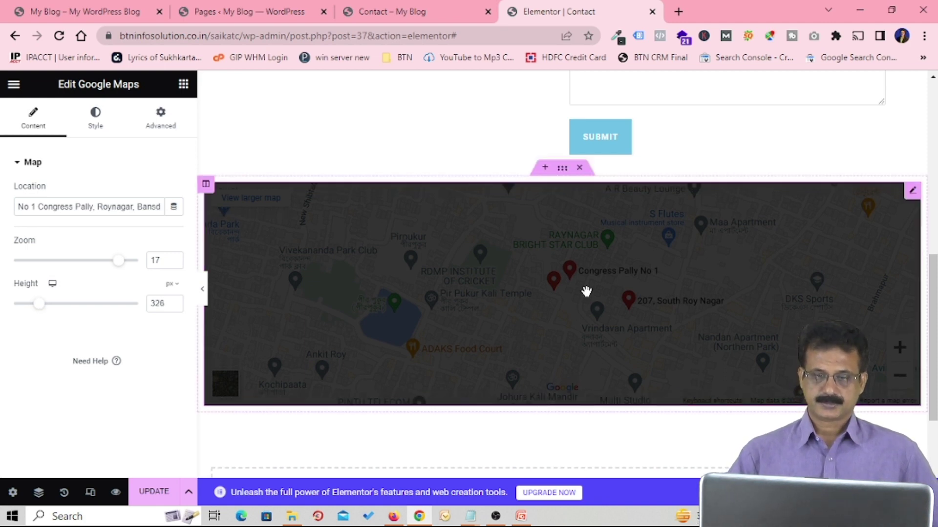
# Step: Save the page, then reload the live Contact page to view the map below the form
pyautogui.click(153, 495)
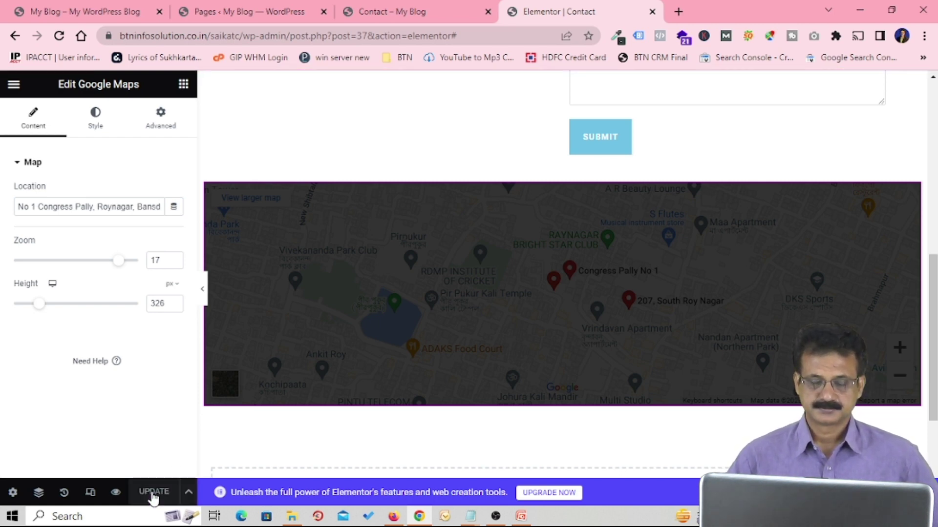
pyautogui.click(406, 16)
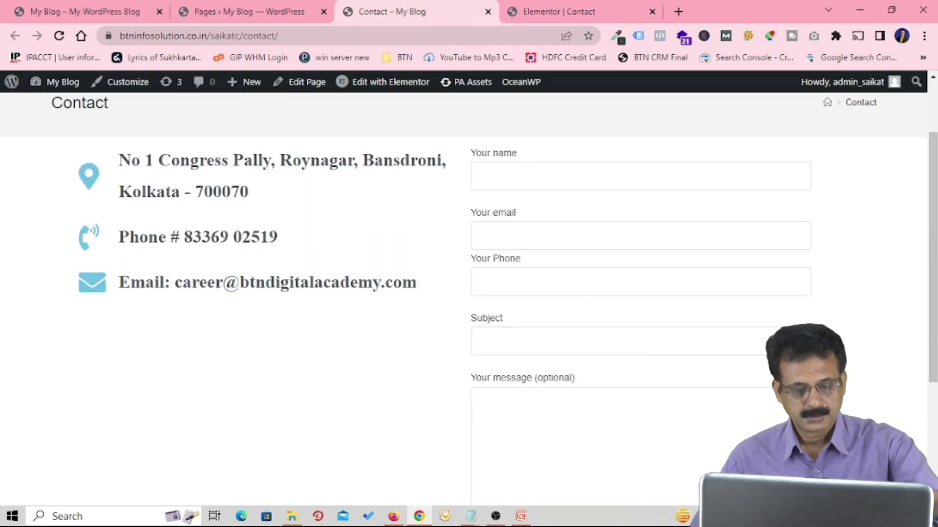
pyautogui.press('F5')
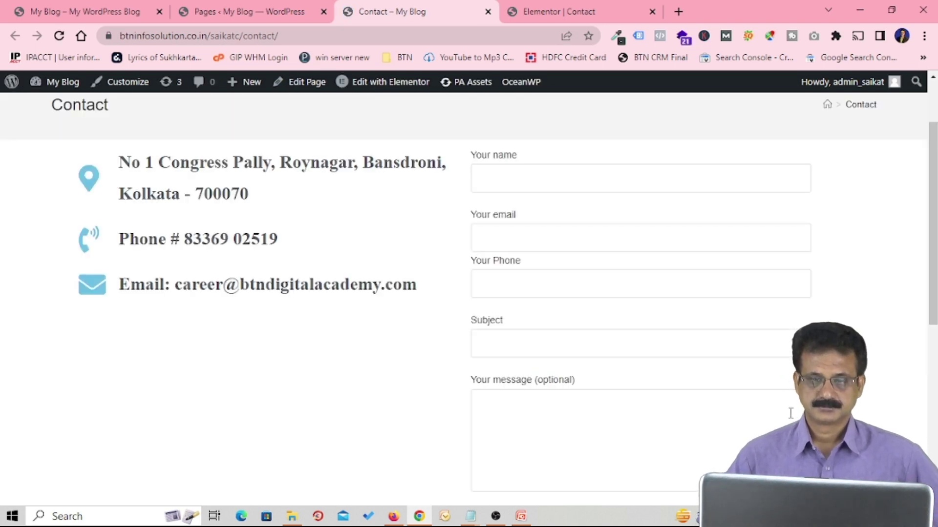
pyautogui.scroll(-7, 791, 414)
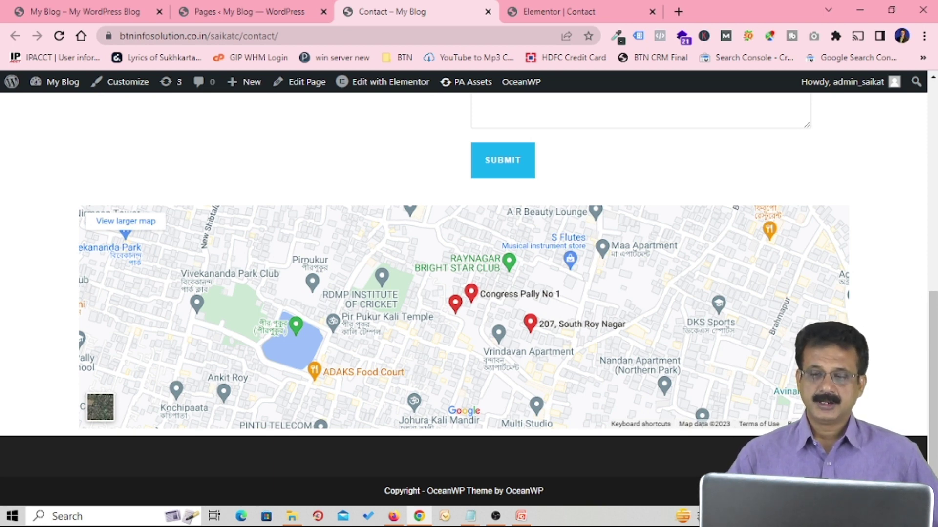
pyautogui.scroll(2, 464, 307)
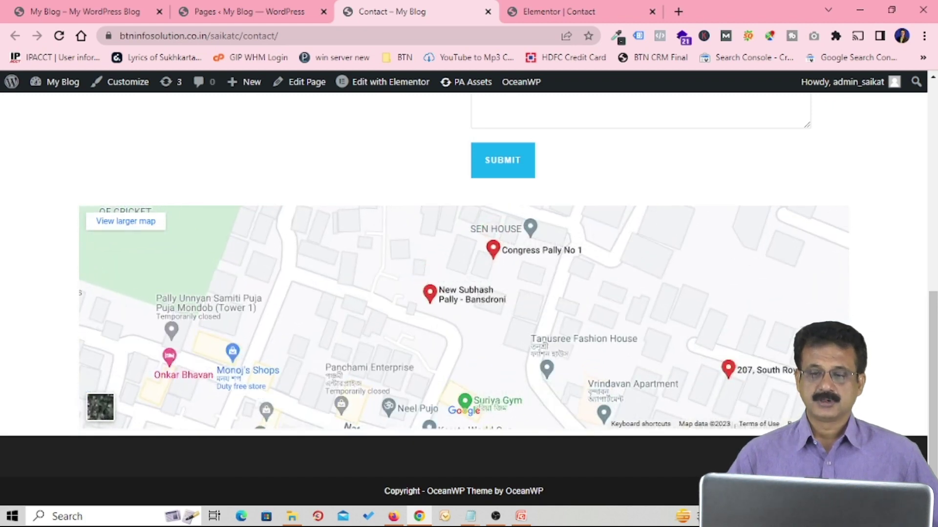